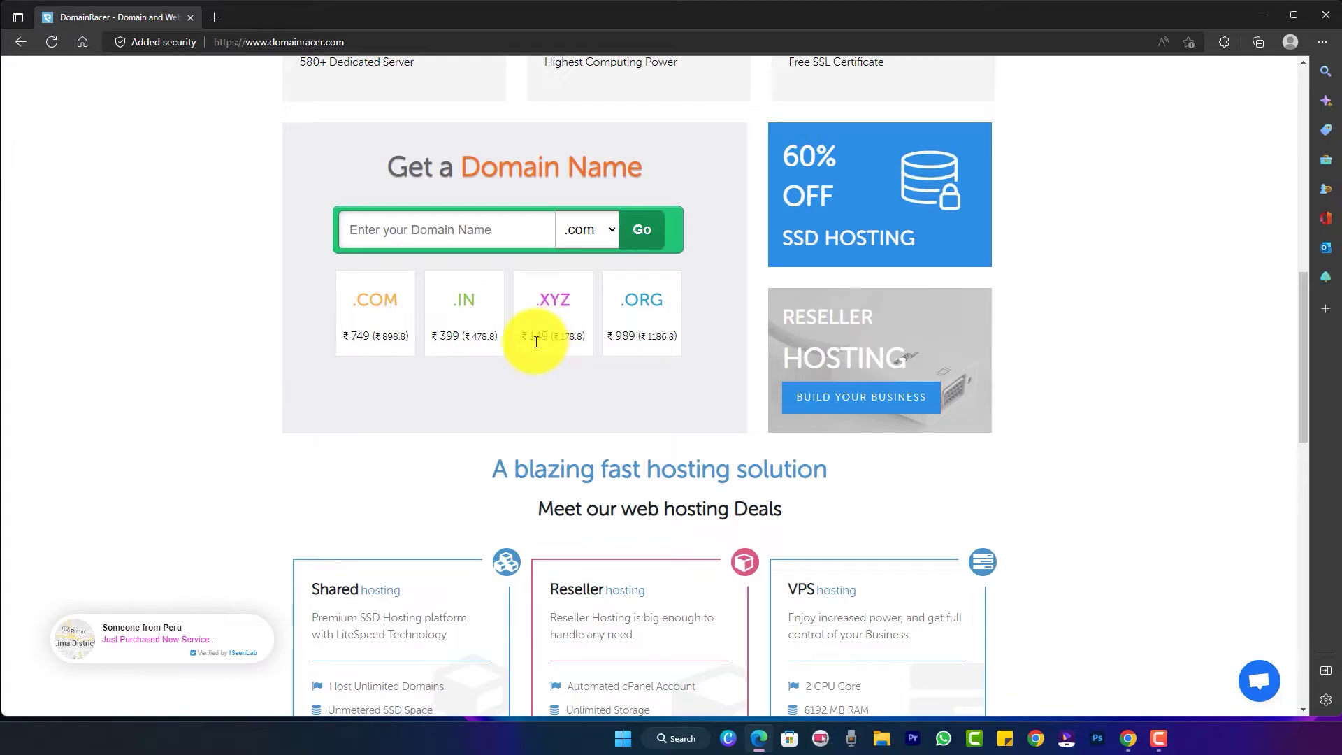
# Step: Review the .XYZ domain price and compare the shared web hosting plans, including the Advanced plan for heavy-traffic websites
pyautogui.moveTo(520, 337); pyautogui.dragTo(559, 338)
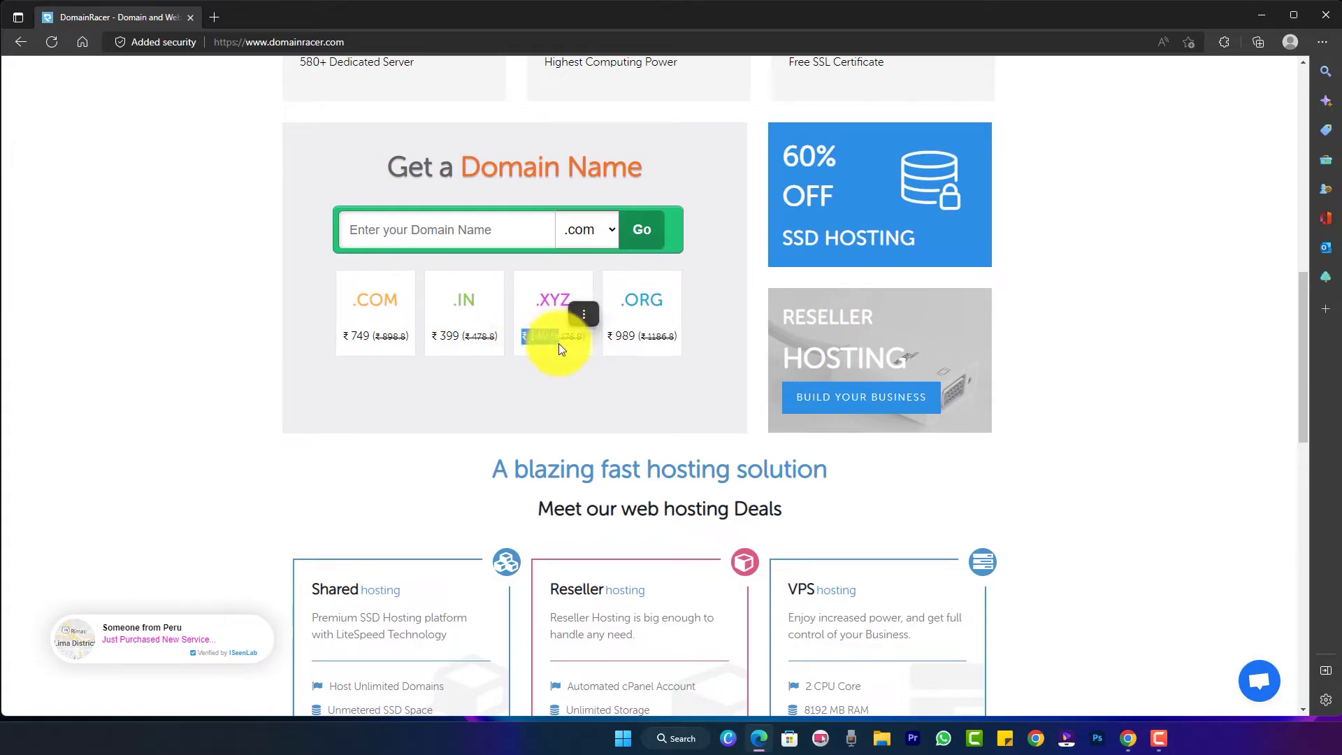
pyautogui.scroll(-3, 939, 480)
pyautogui.click(371, 584)
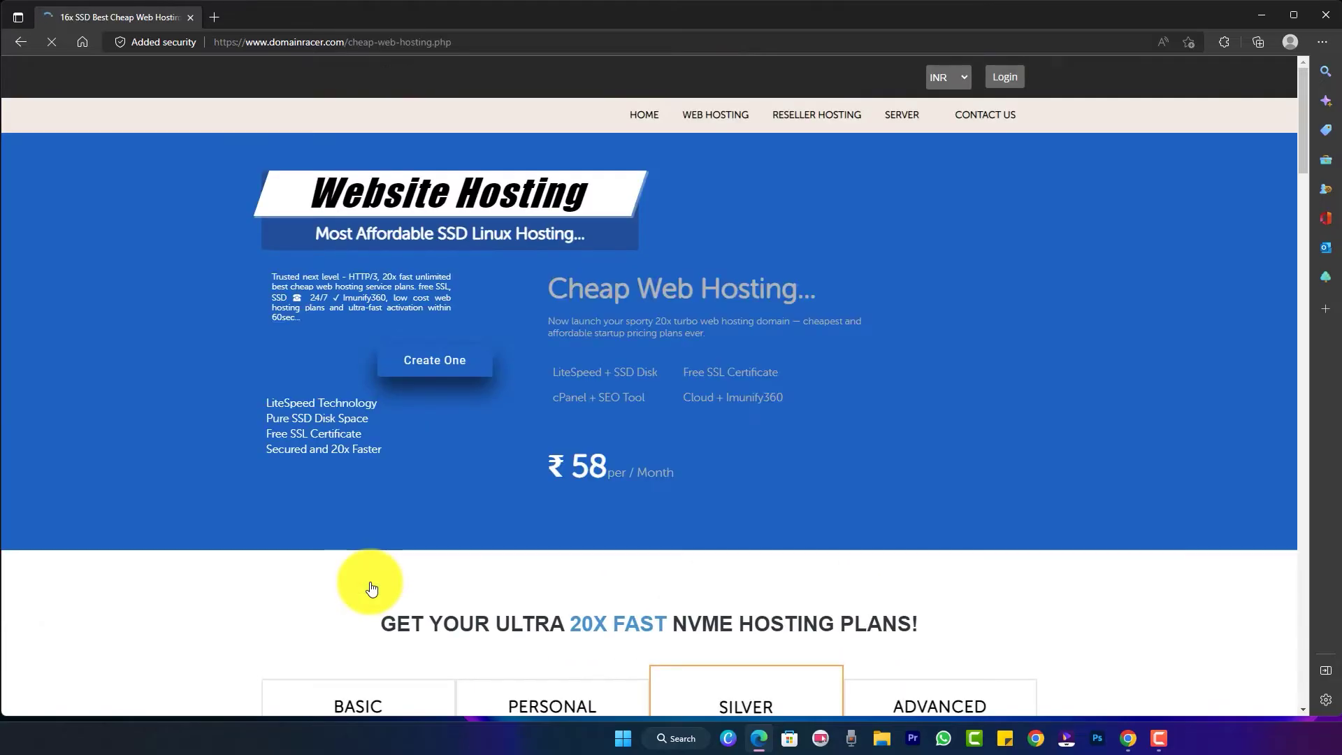
pyautogui.moveTo(547, 478); pyautogui.dragTo(694, 484)
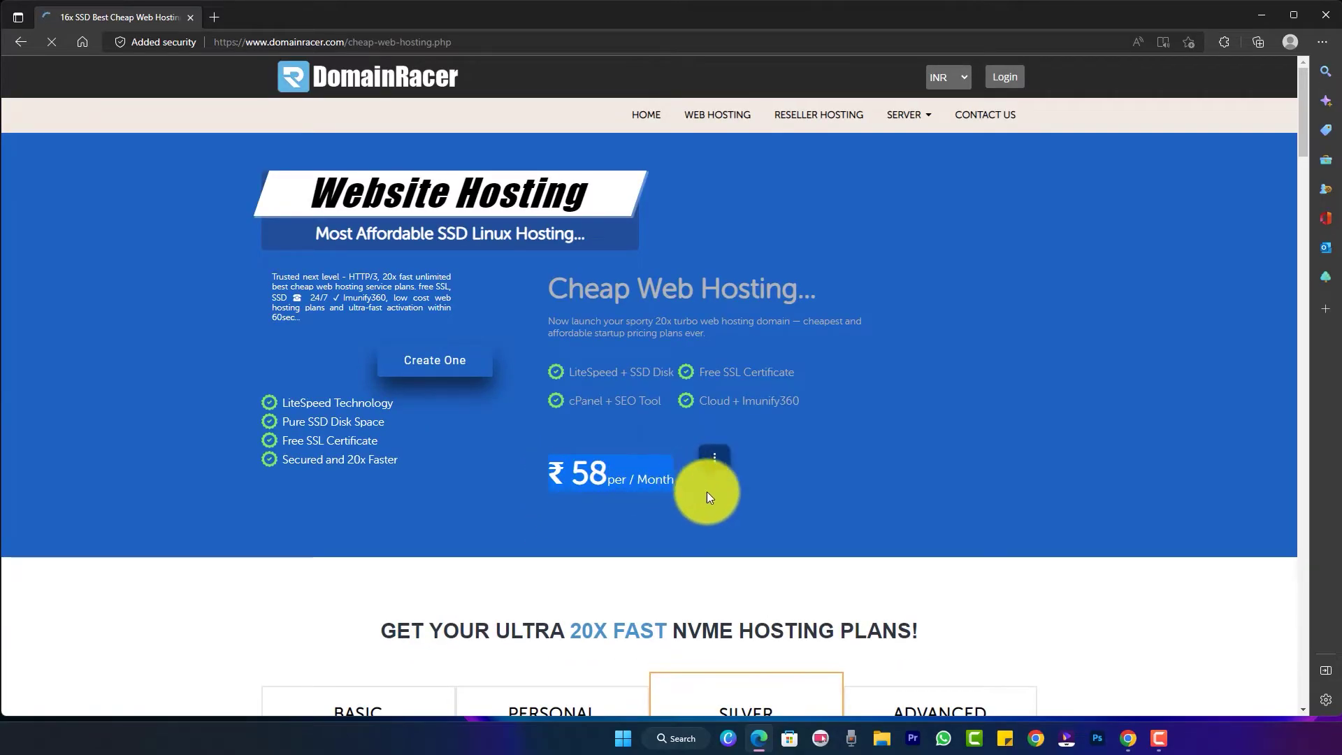
pyautogui.scroll(-6, 843, 515)
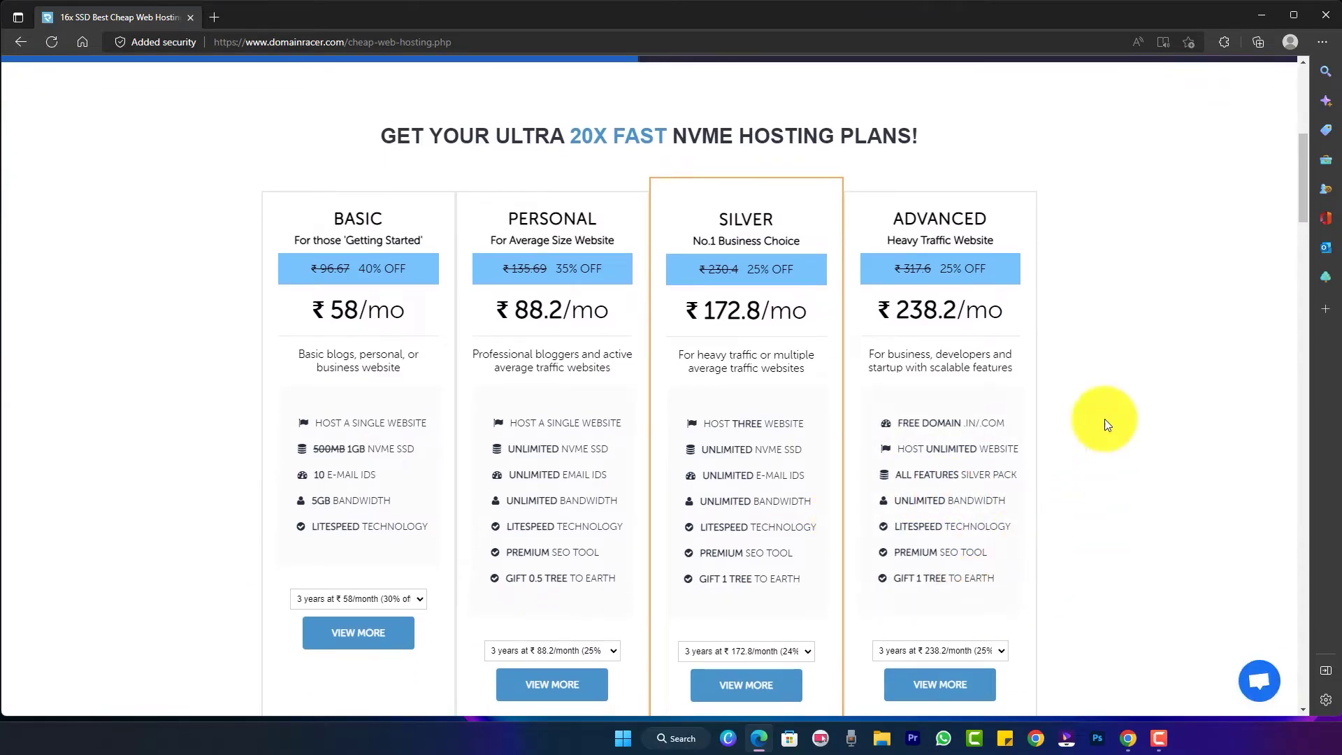
pyautogui.moveTo(889, 241); pyautogui.dragTo(1001, 249)
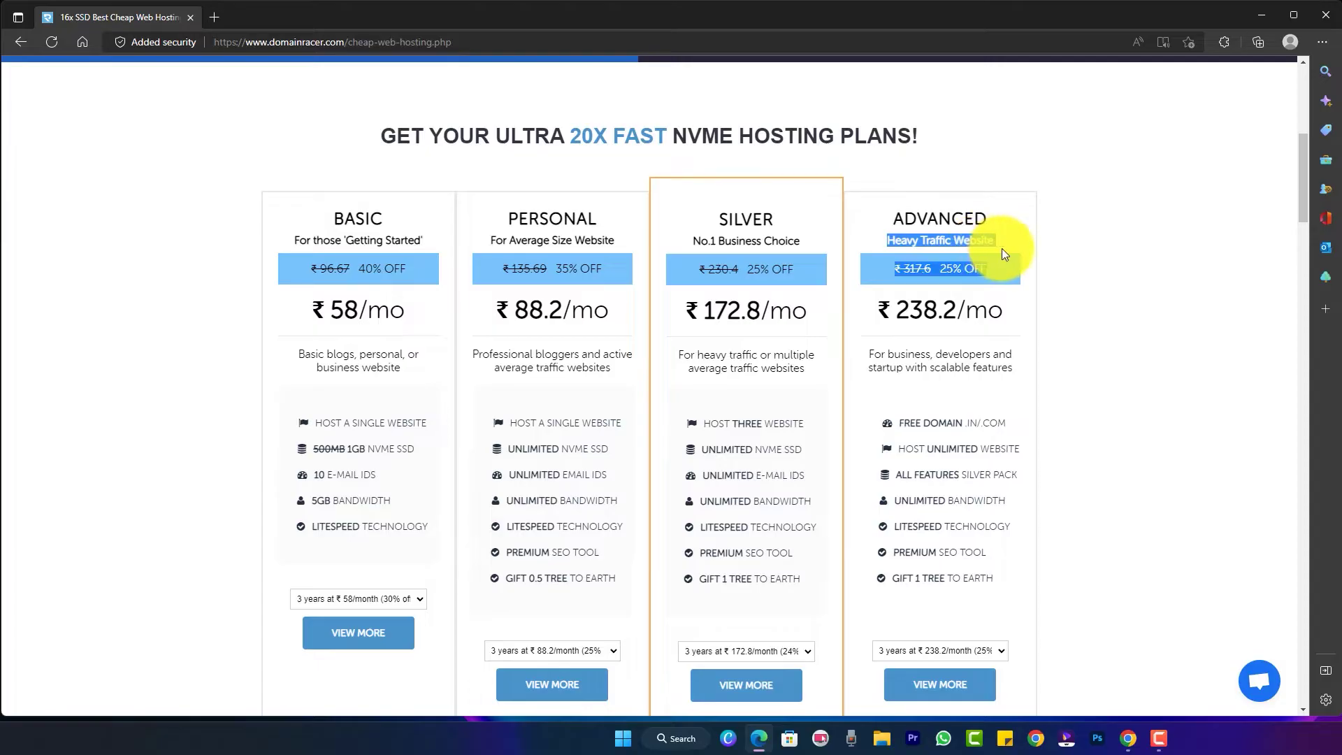
pyautogui.click(1061, 368)
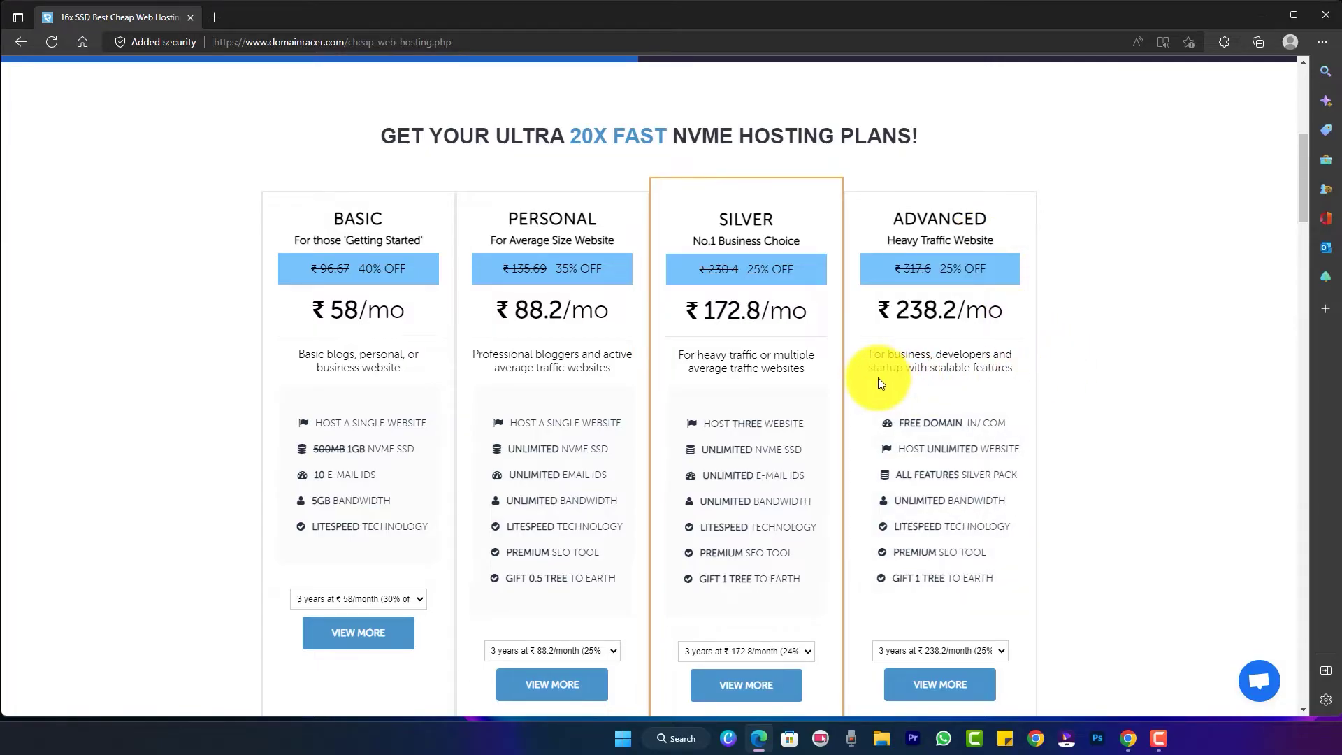
pyautogui.scroll(7, 720, 439)
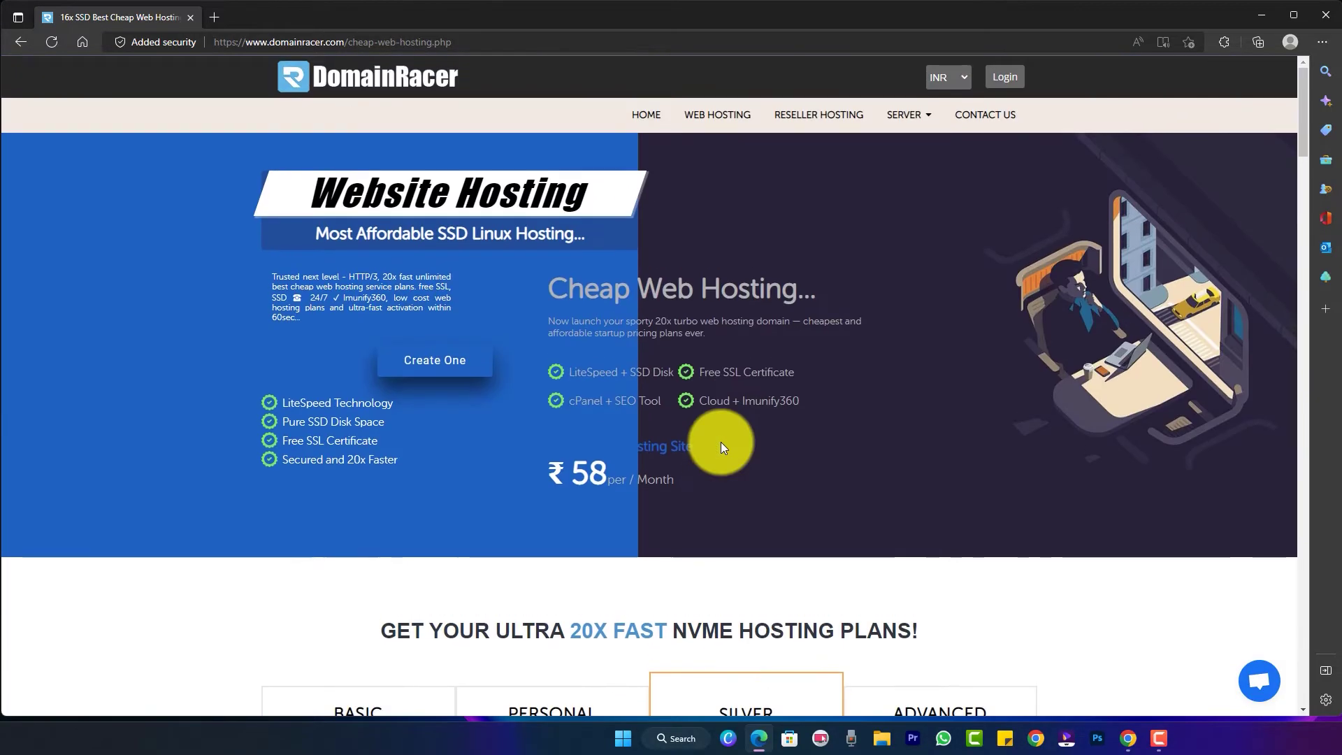
# Step: Go to the client area, open the active LMS Pro service and log in to its cPanel
pyautogui.click(1002, 81)
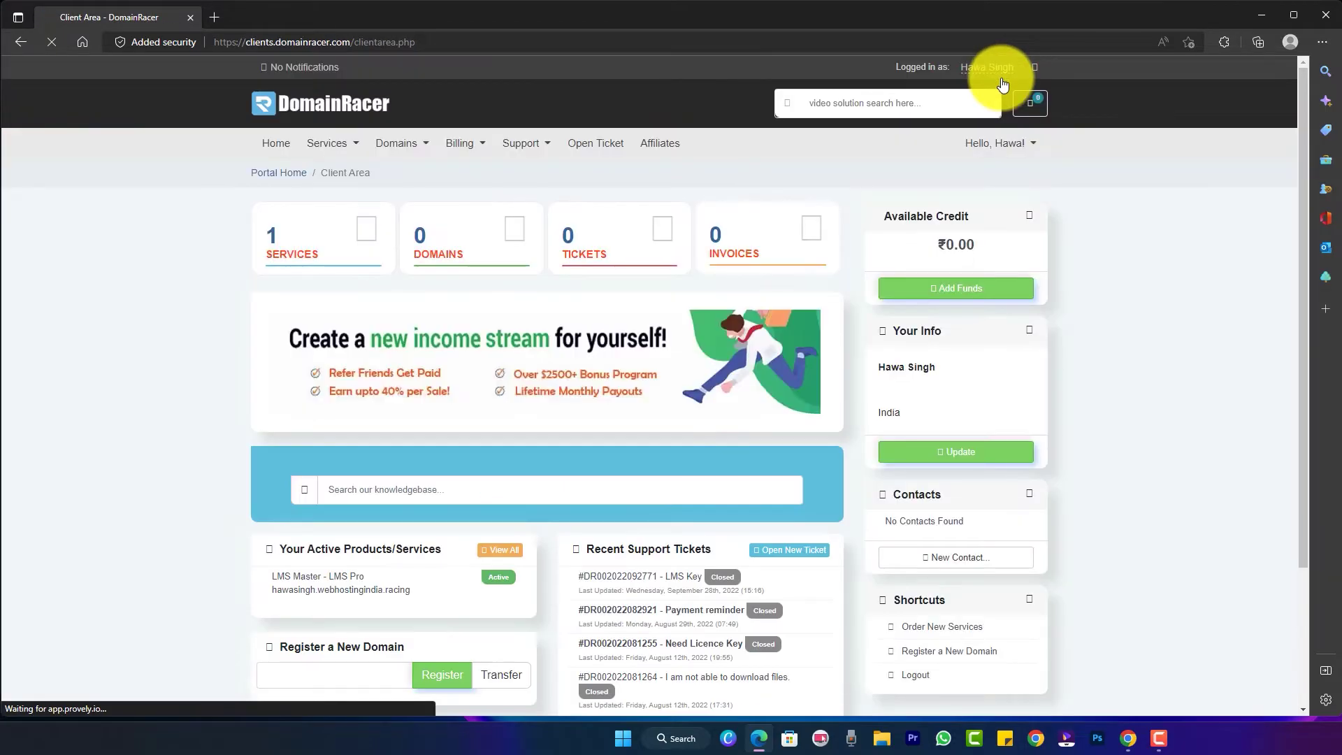
pyautogui.click(296, 250)
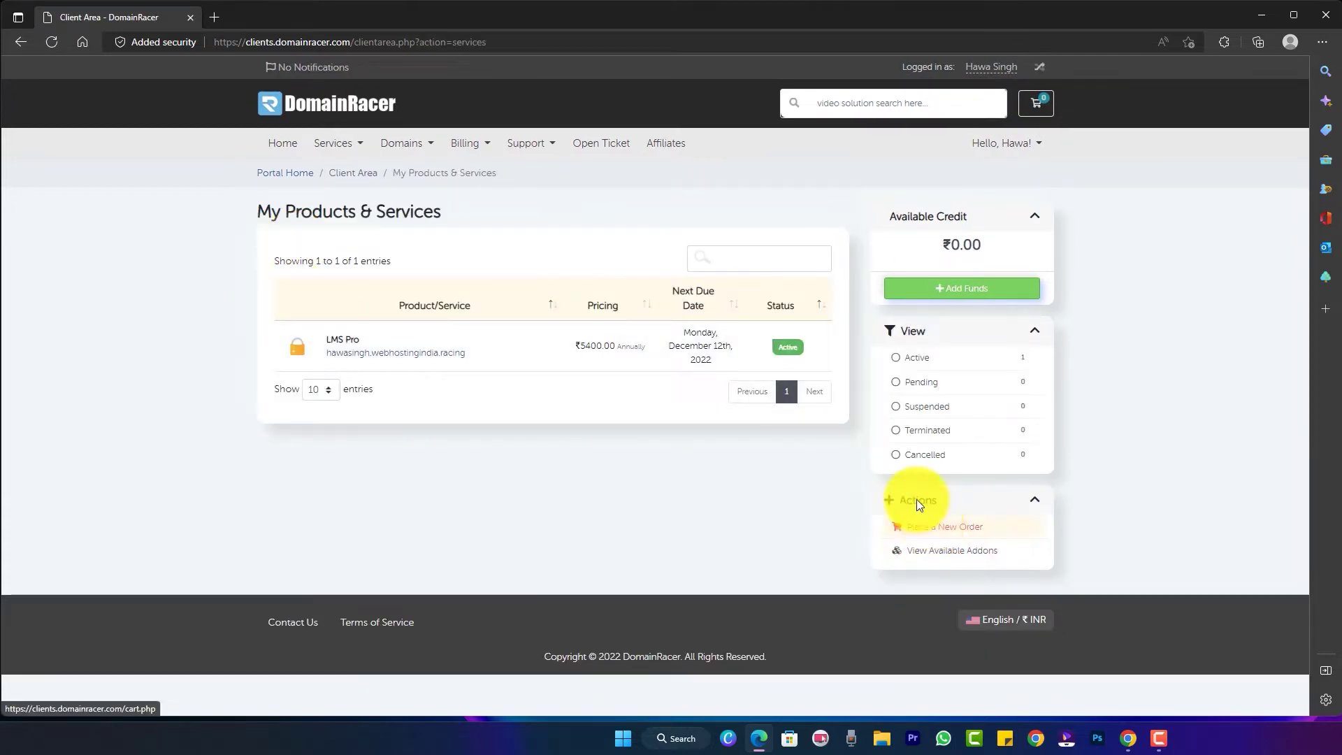
pyautogui.click(790, 354)
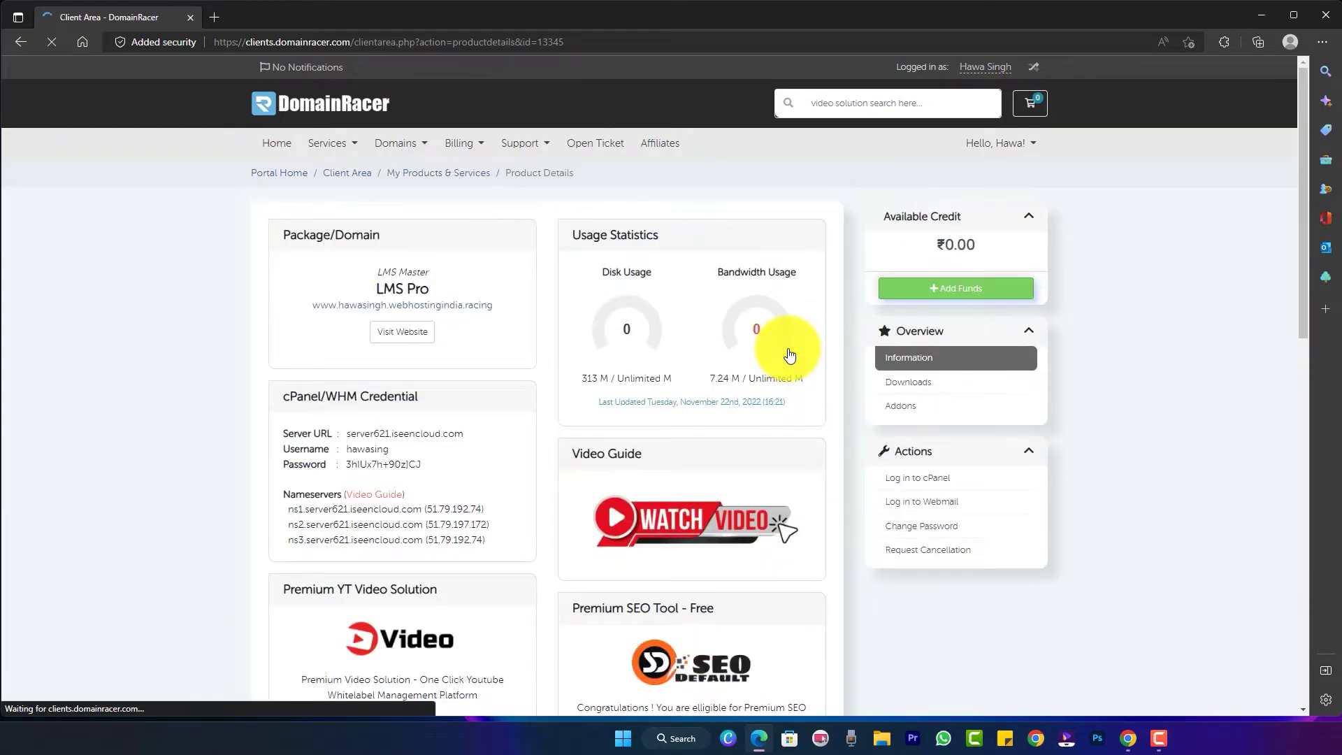
pyautogui.click(923, 478)
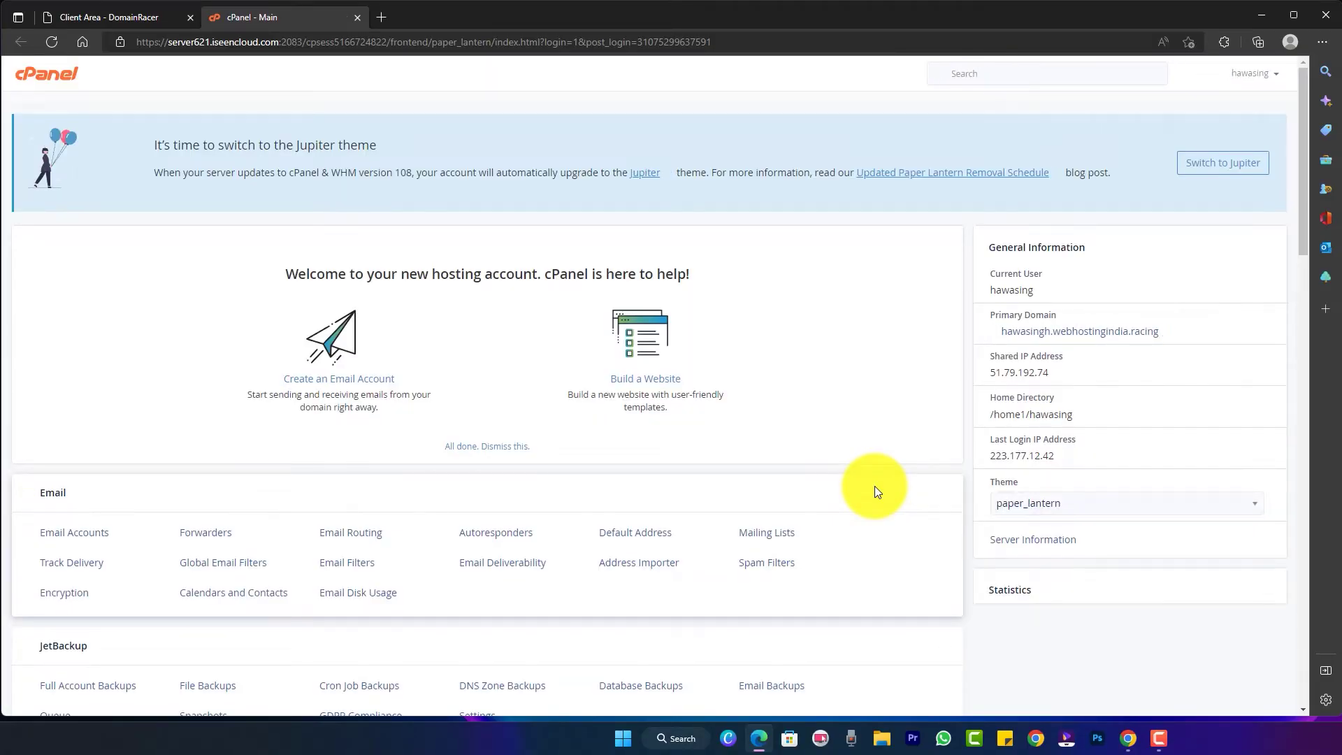
# Step: Open WordPress in the Softaculous Apps Installer and bring up the existing installation's WordPress Manager settings and backup options
pyautogui.scroll(-20, 479, 517)
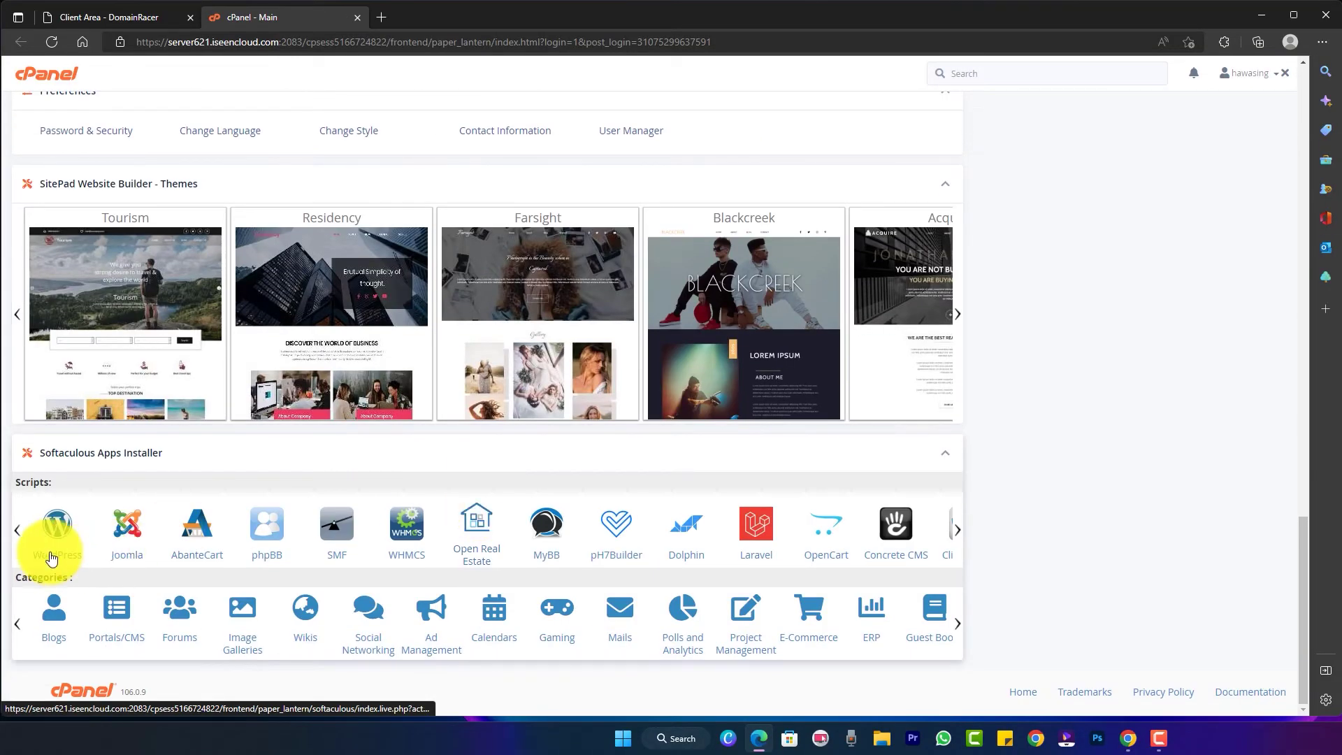
pyautogui.click(51, 558)
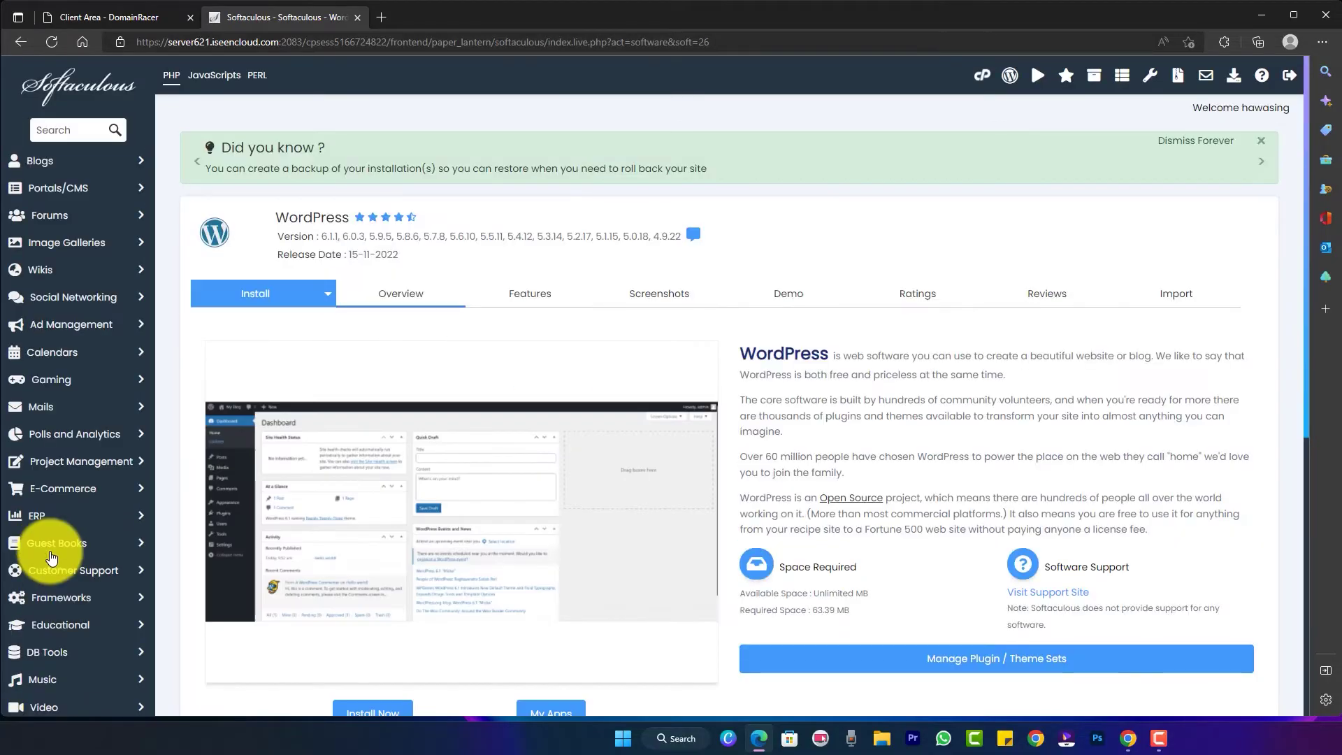
pyautogui.scroll(-6, 712, 551)
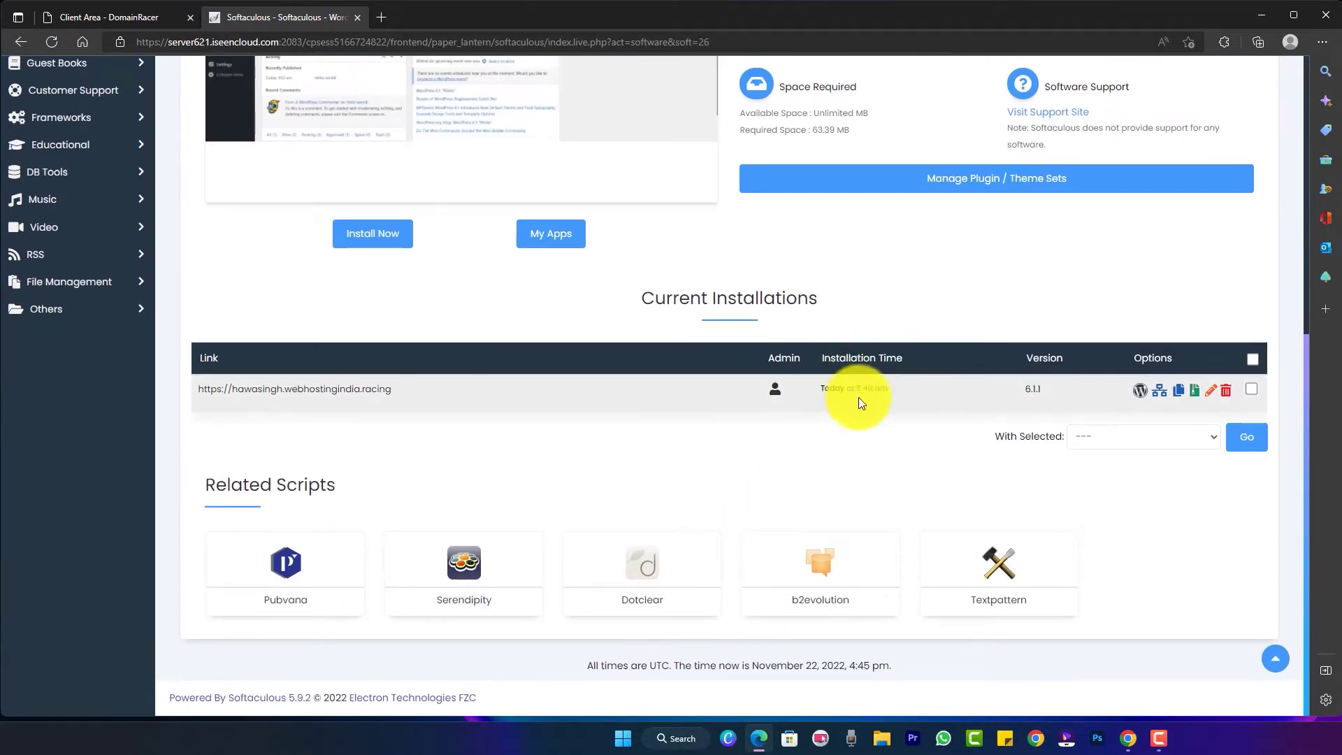
pyautogui.click(1139, 391)
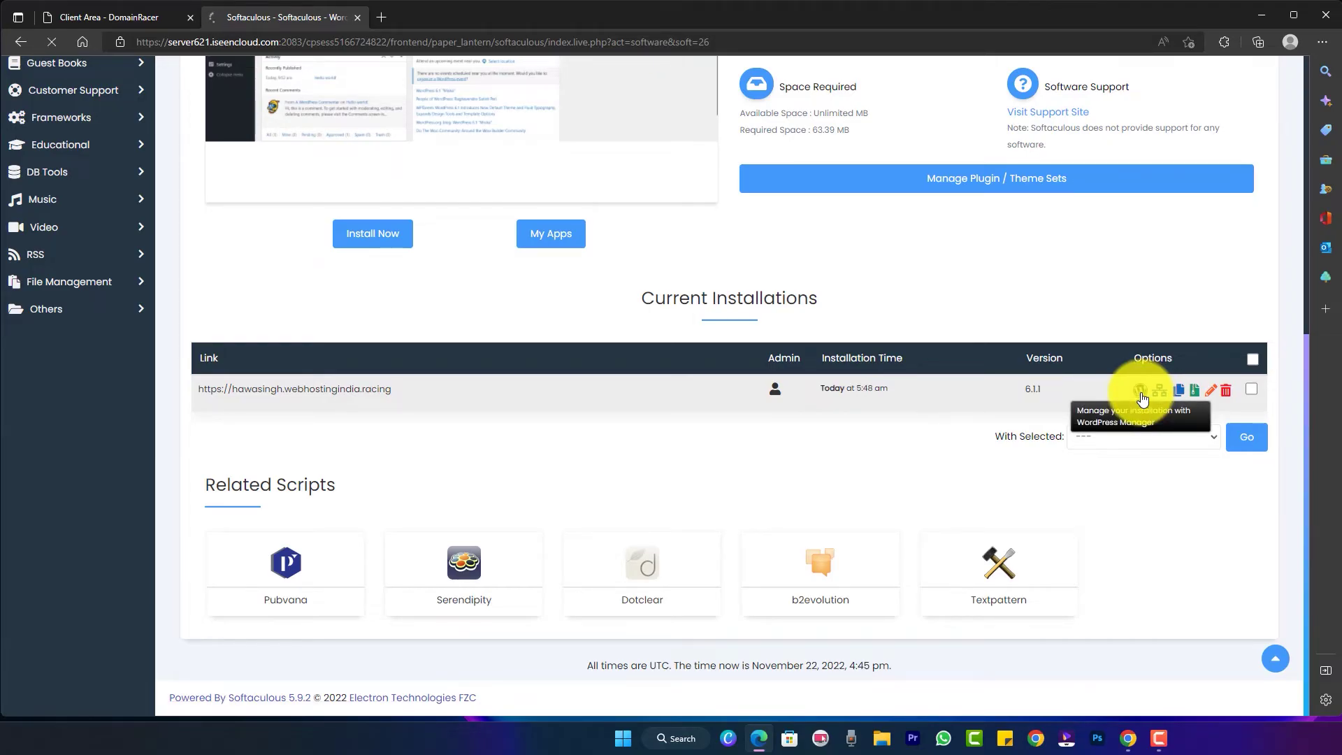
pyautogui.scroll(-1, 1141, 398)
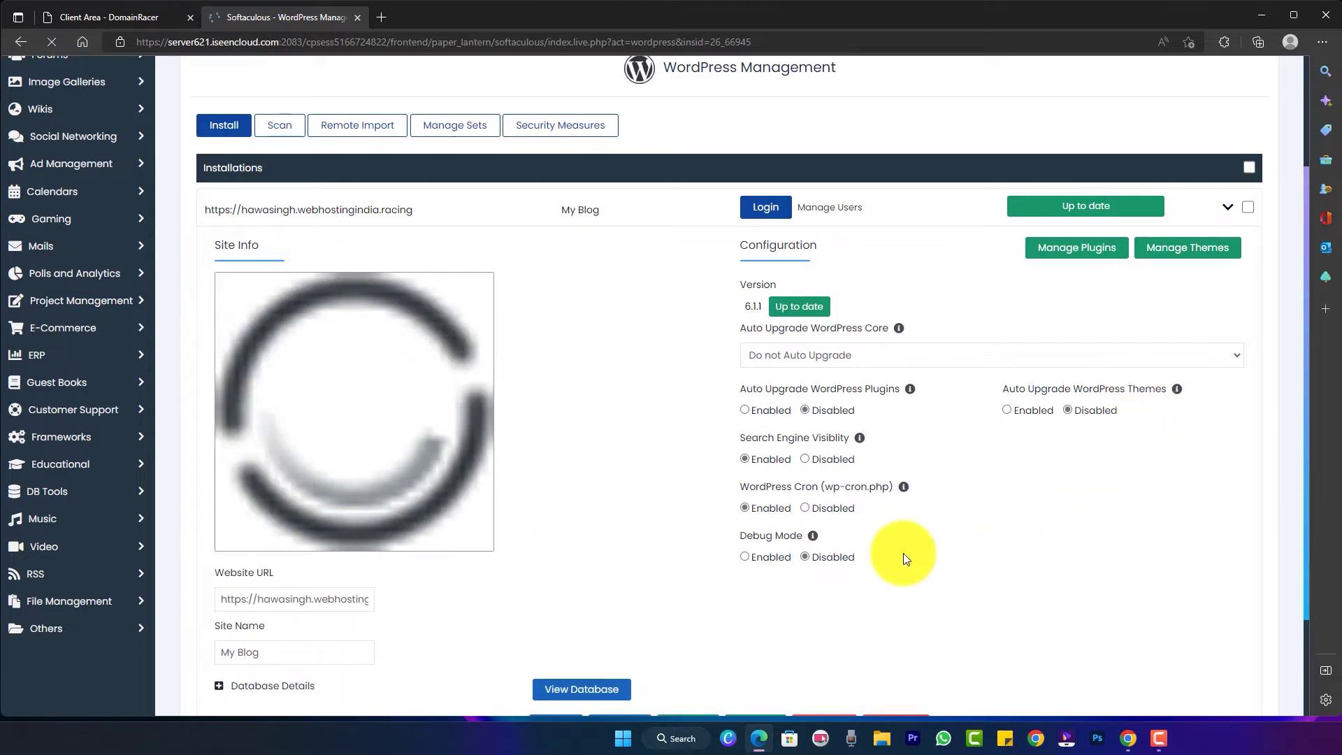
pyautogui.scroll(-2, 758, 565)
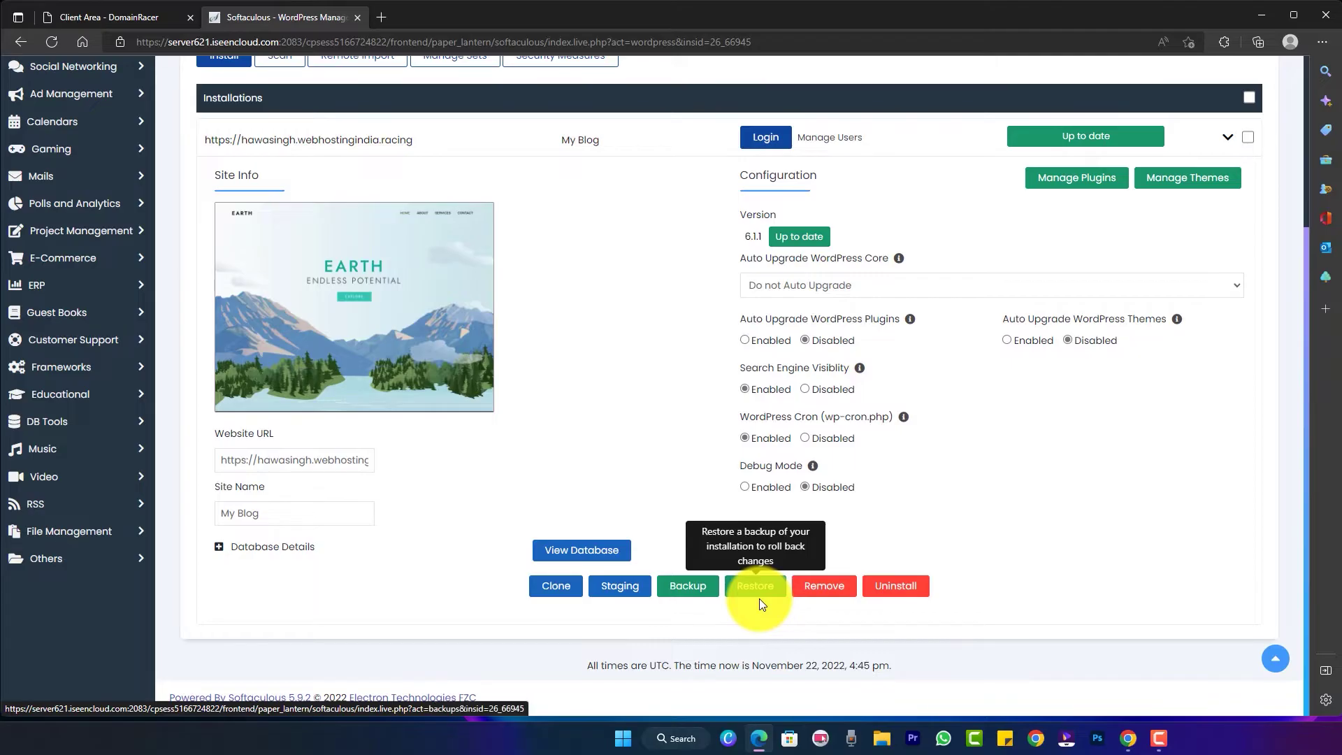
# Step: Log in to the WordPress dashboard of the My Blog installation and open its live site in a new tab
pyautogui.scroll(3, 1000, 589)
pyautogui.click(771, 335)
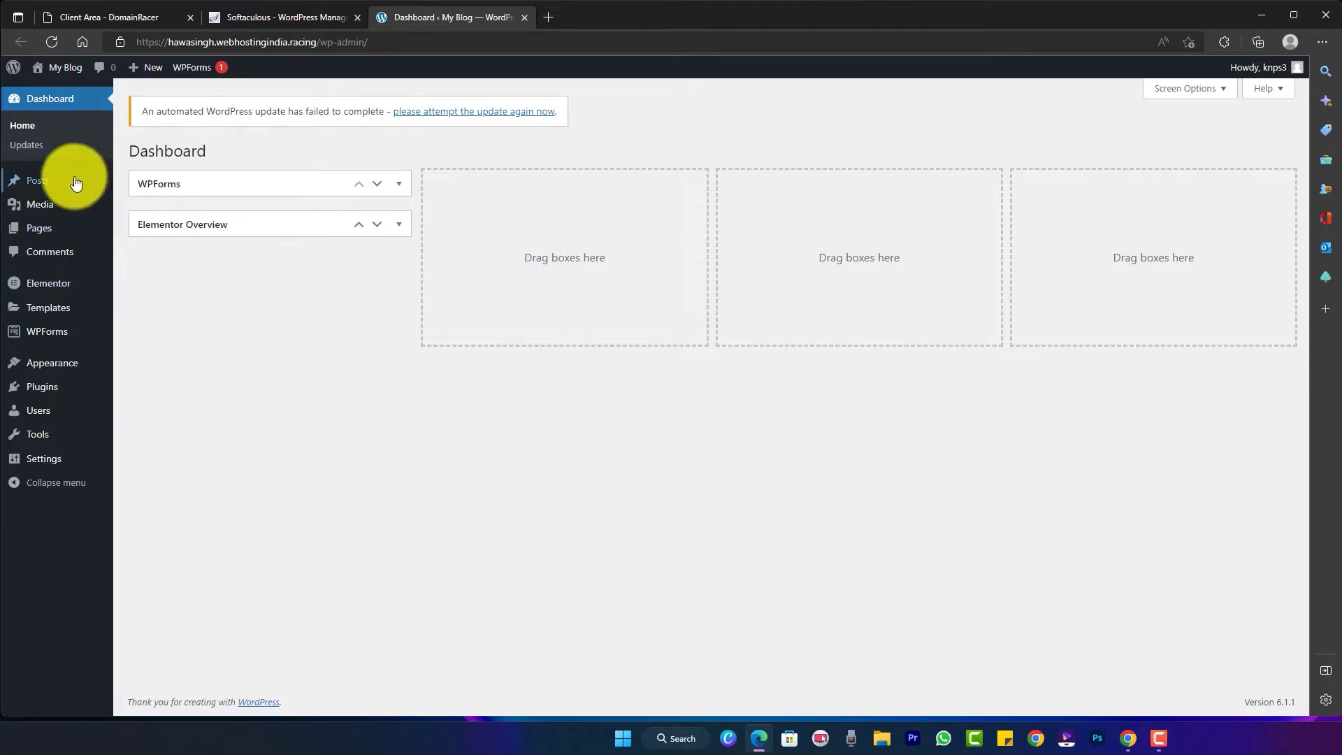
pyautogui.moveTo(53, 73)
pyautogui.middleClick(49, 89)
pyautogui.click(595, 16)
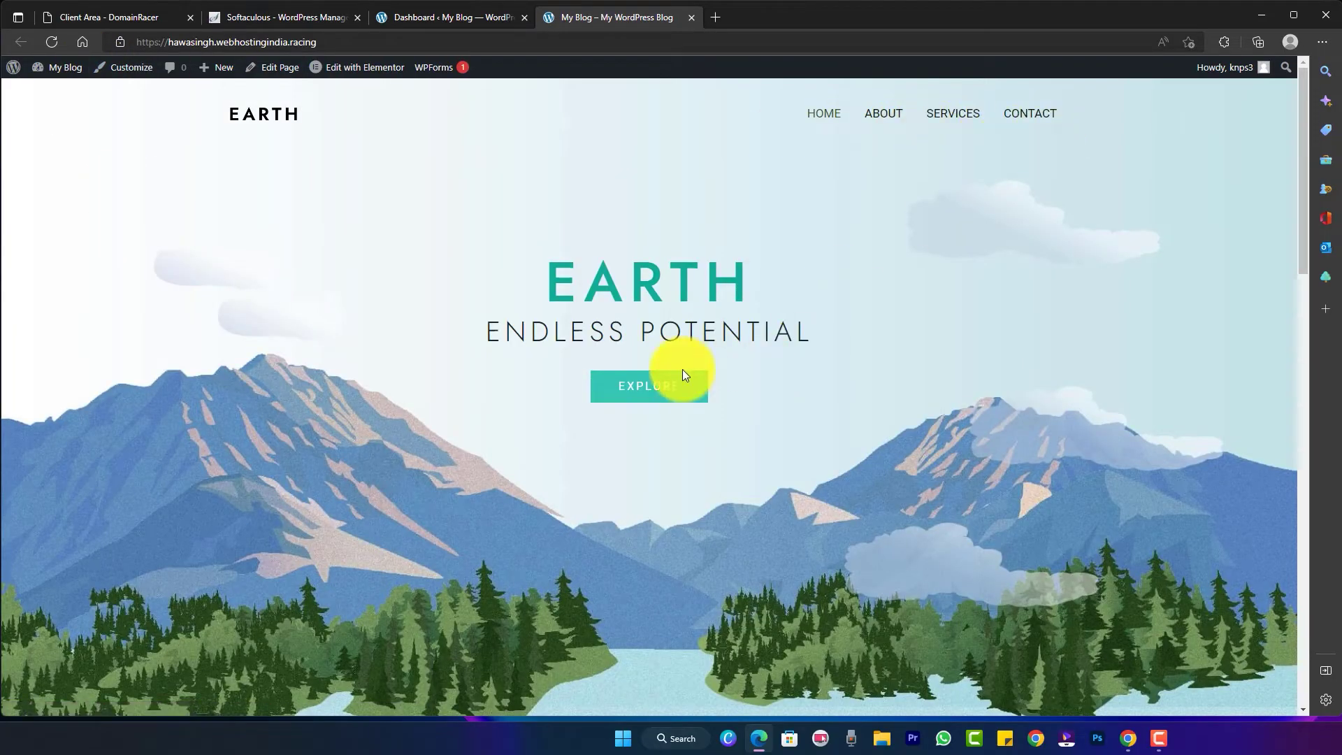
# Step: Examine the live home page down to its footer and the backup options of the installation in WordPress Manager
pyautogui.scroll(-8, 762, 447)
pyautogui.scroll(-10, 791, 448)
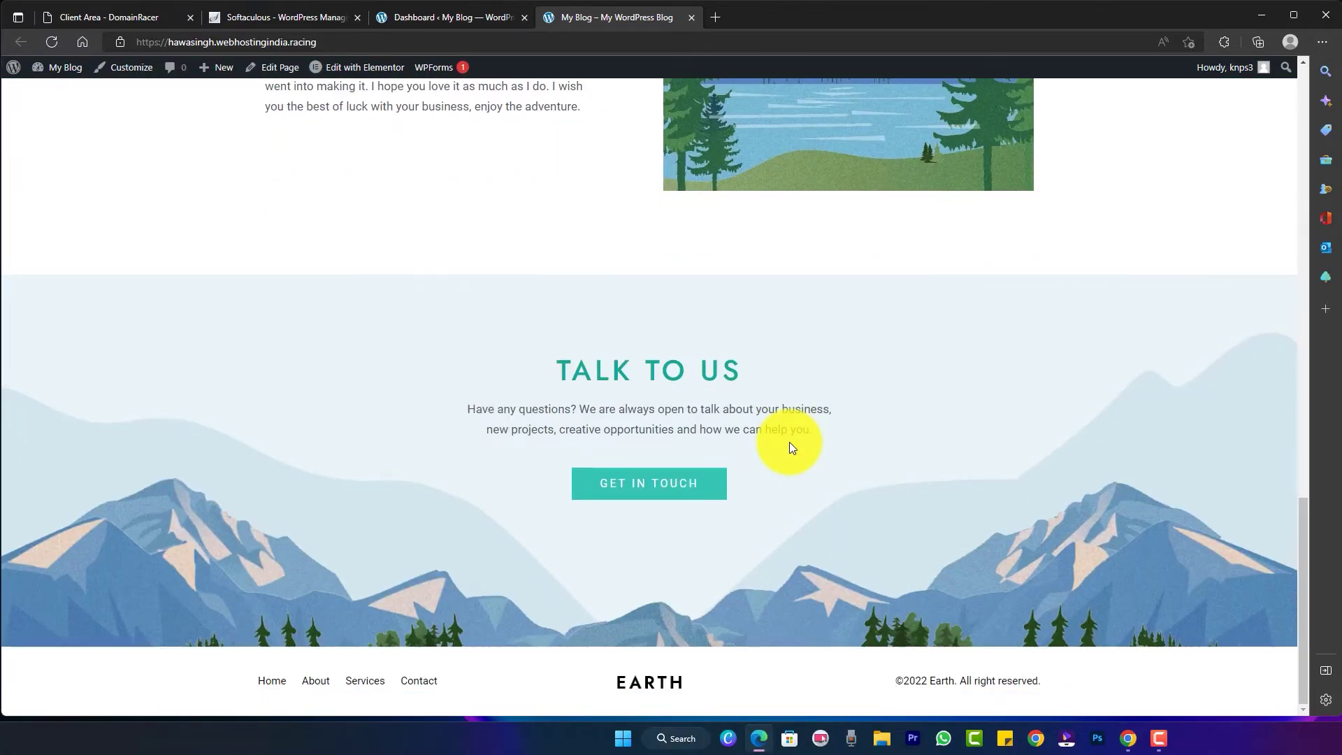
pyautogui.scroll(18, 791, 447)
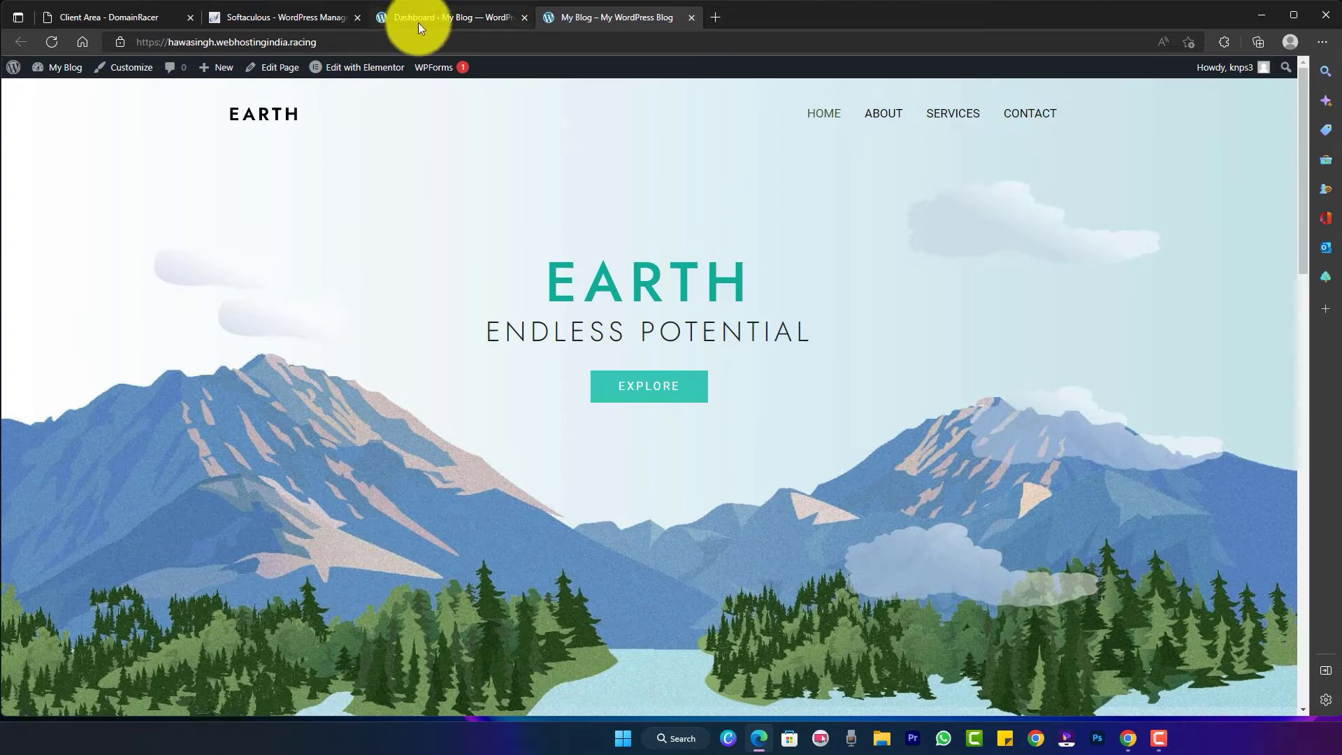
pyautogui.click(453, 13)
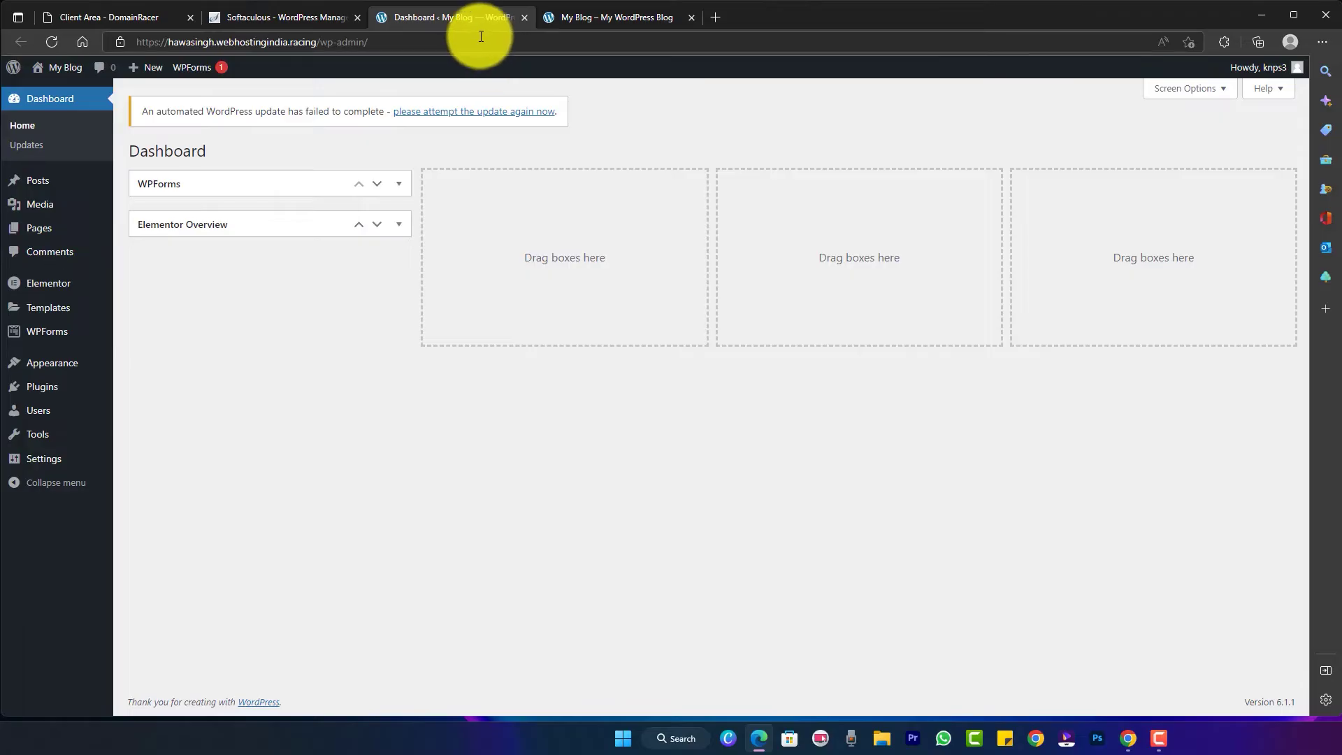
pyautogui.click(287, 14)
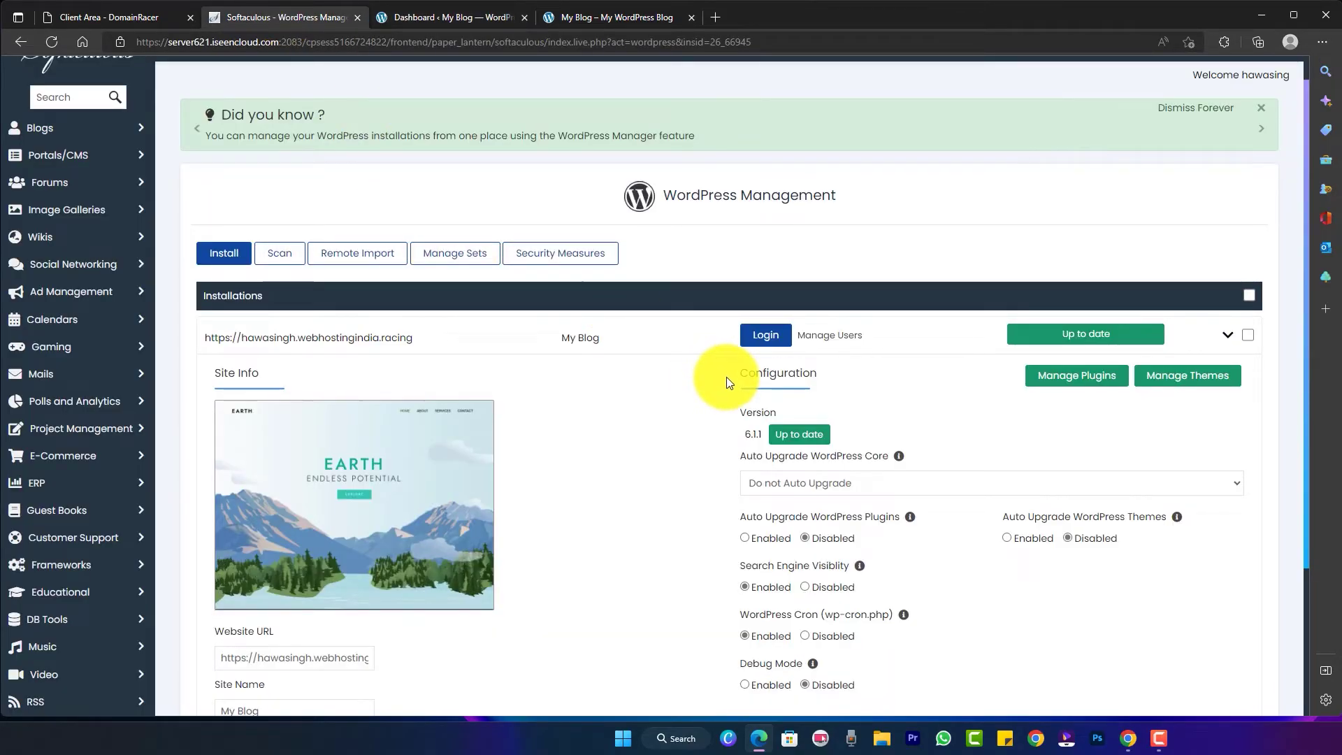
pyautogui.scroll(-3, 727, 376)
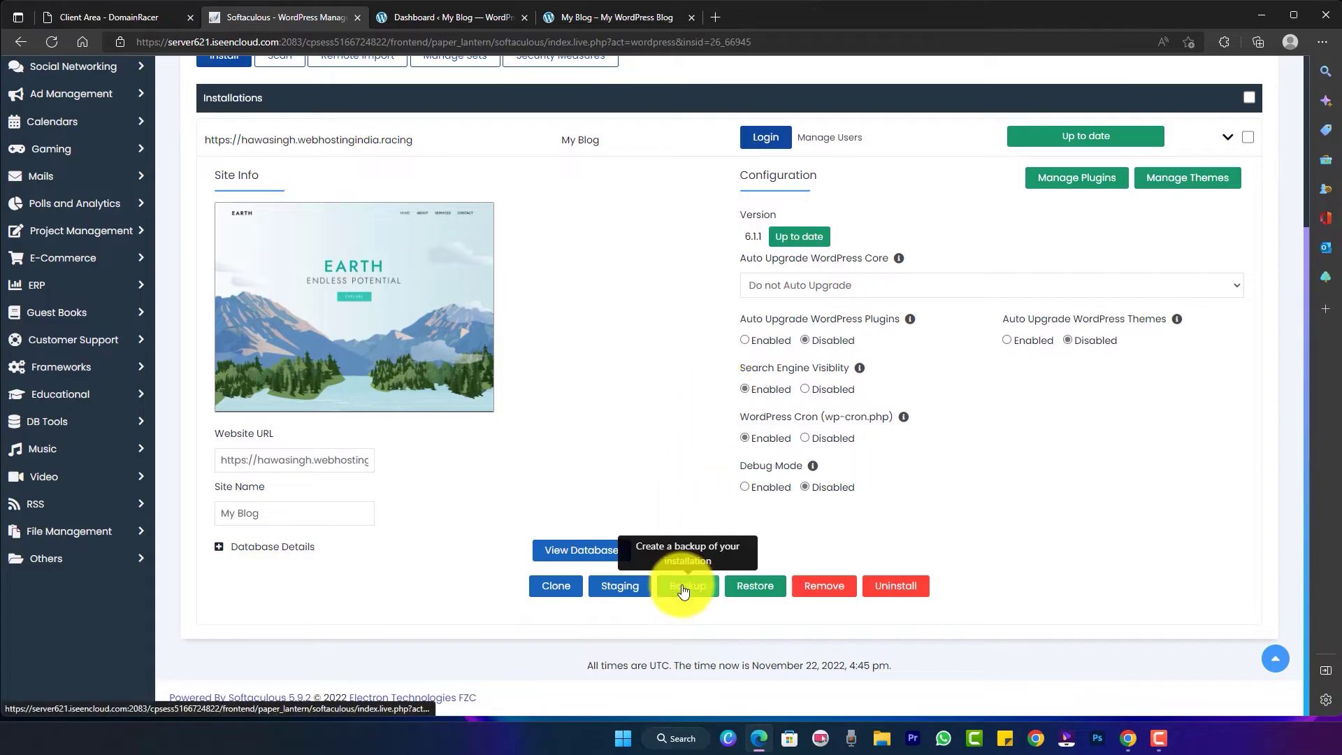
pyautogui.click(592, 15)
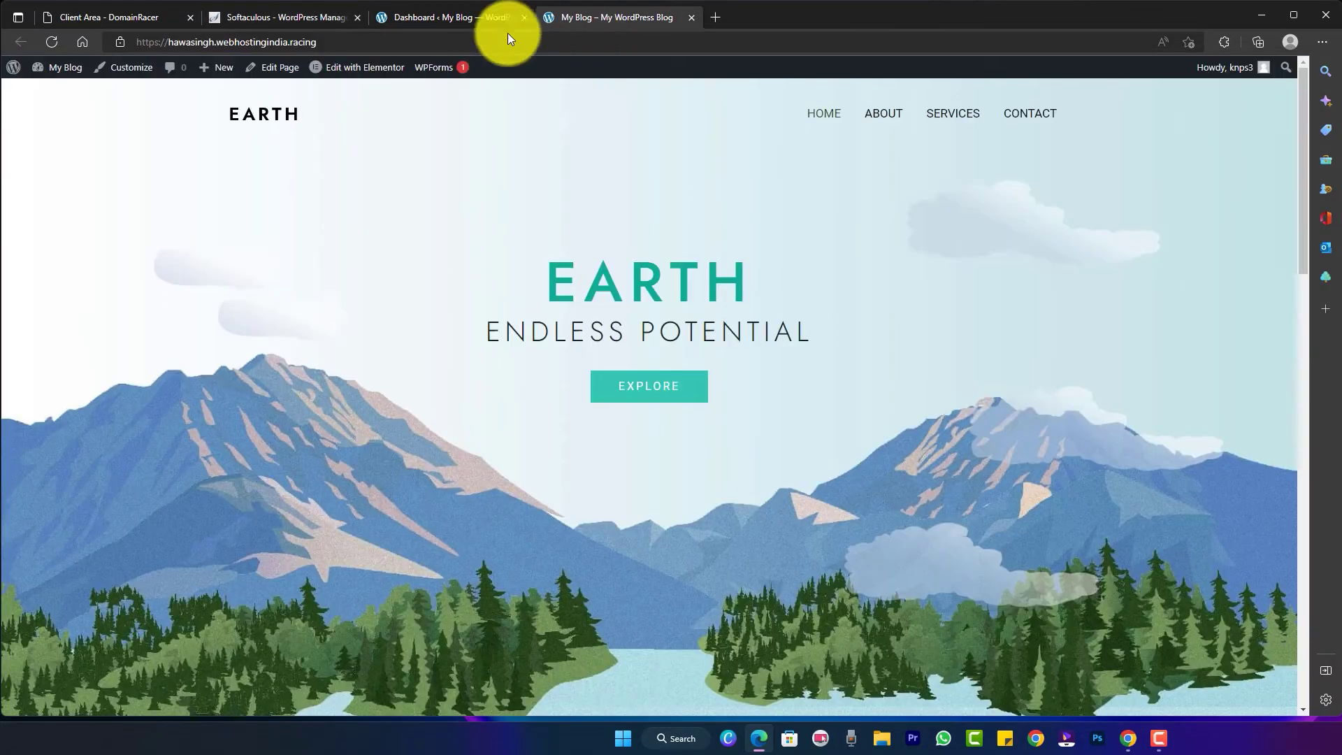
# Step: Return to the WordPress dashboard and search the plugins available to add for wpvivid
pyautogui.click(467, 17)
pyautogui.moveTo(48, 394)
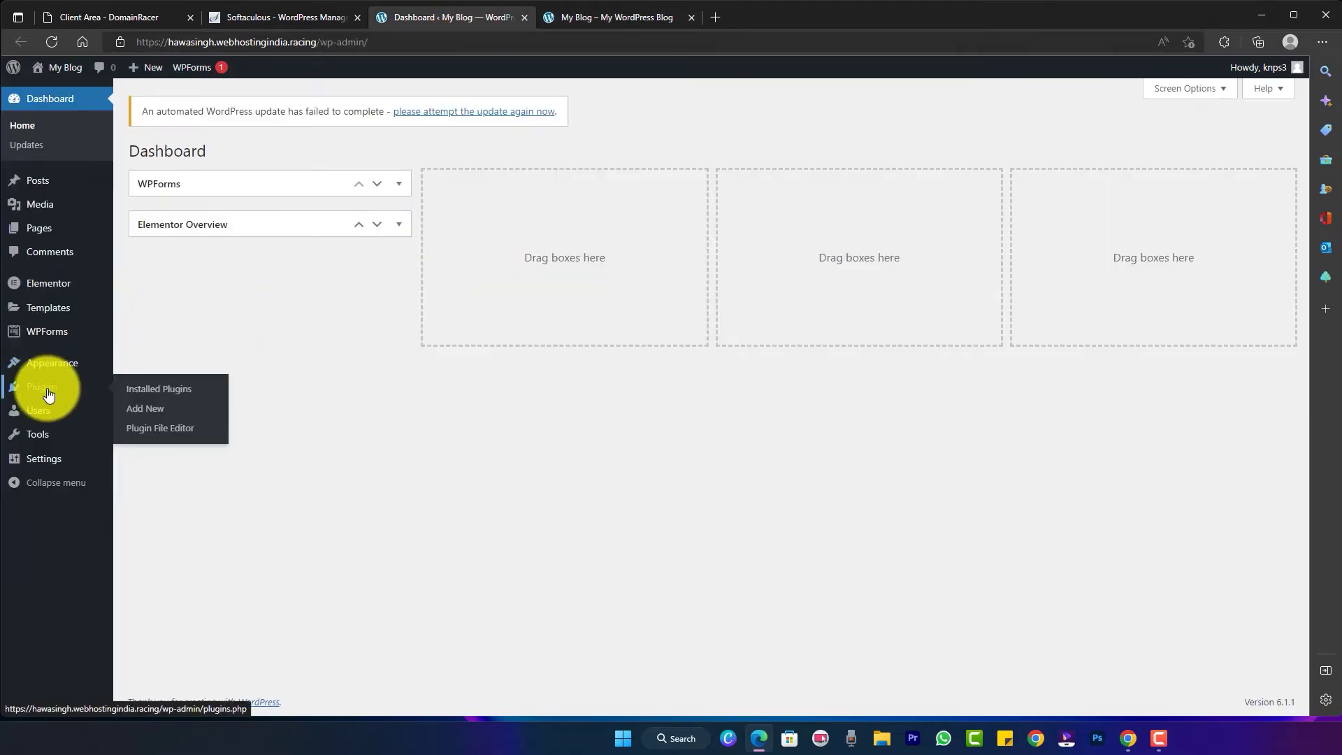
pyautogui.click(144, 411)
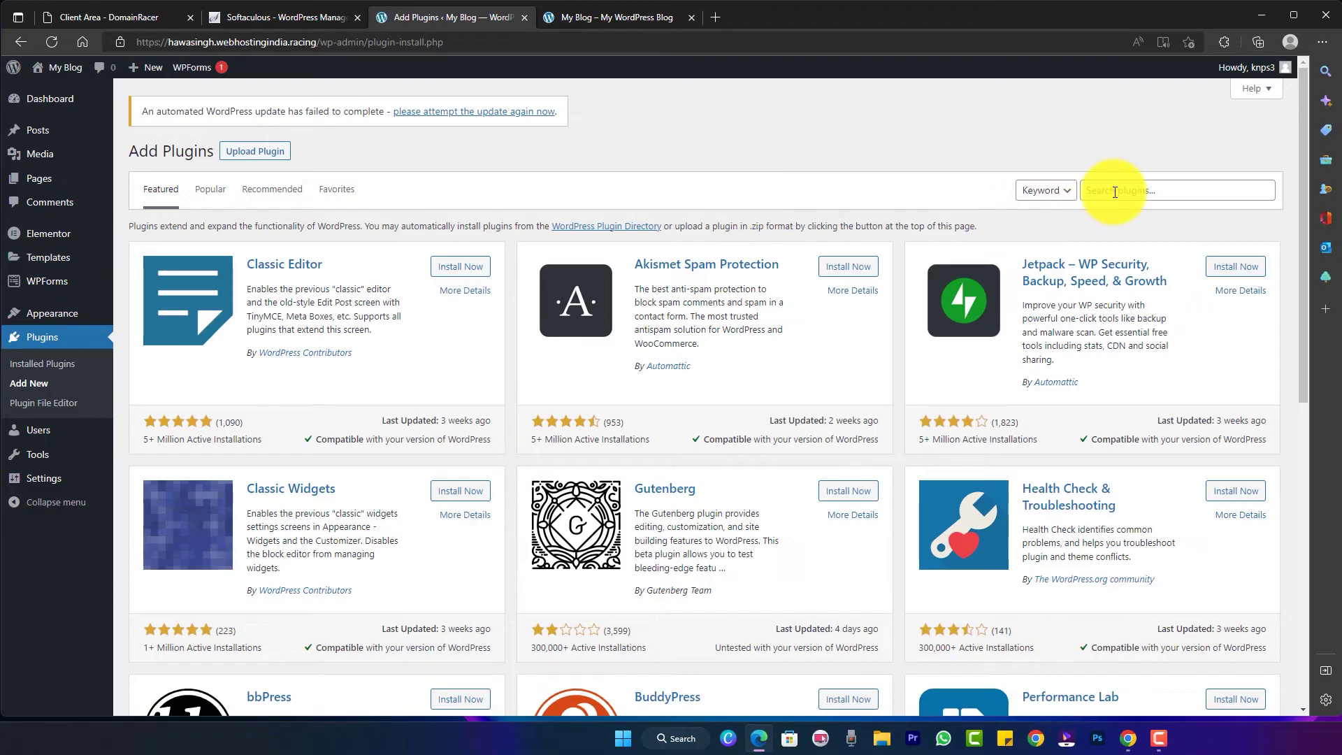
pyautogui.click(1114, 192)
pyautogui.write('wpvivid')
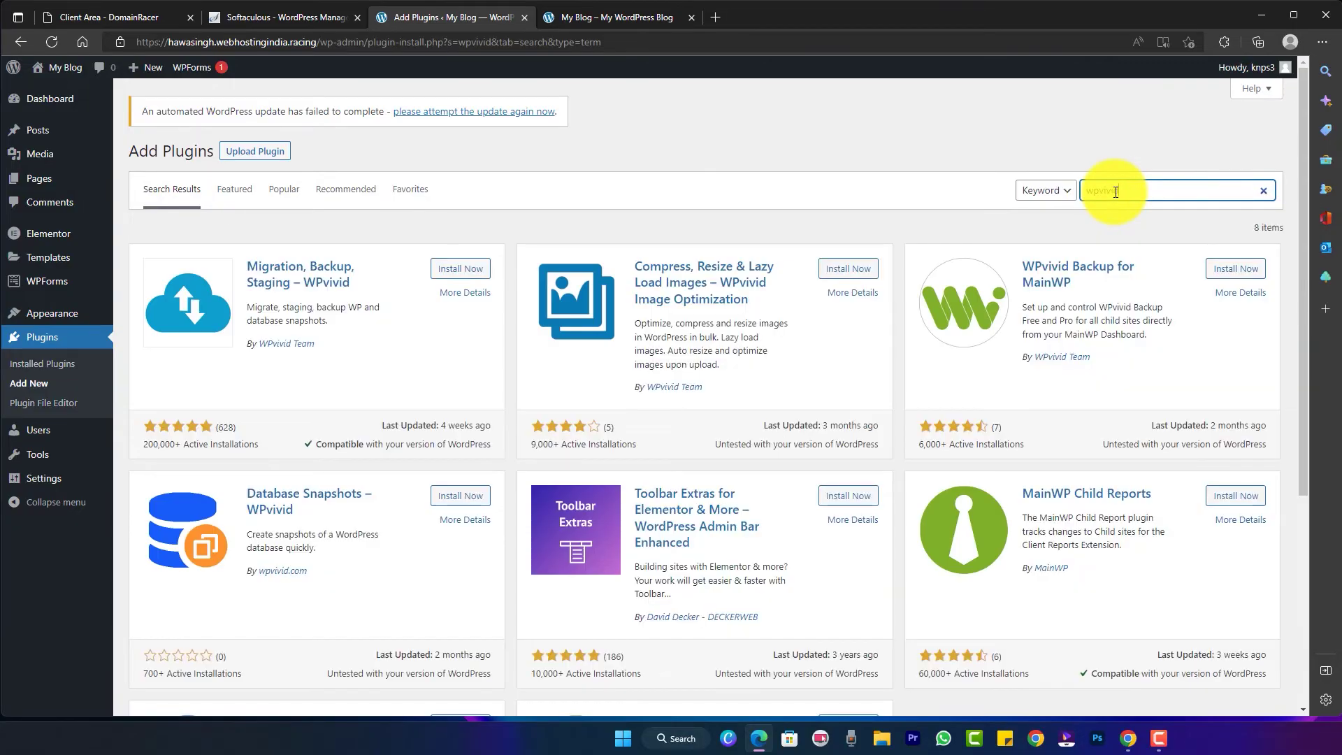
# Step: Check the compatibility of the Migration, Backup, Staging – WPvivid plugin and try to install it
pyautogui.click(320, 445)
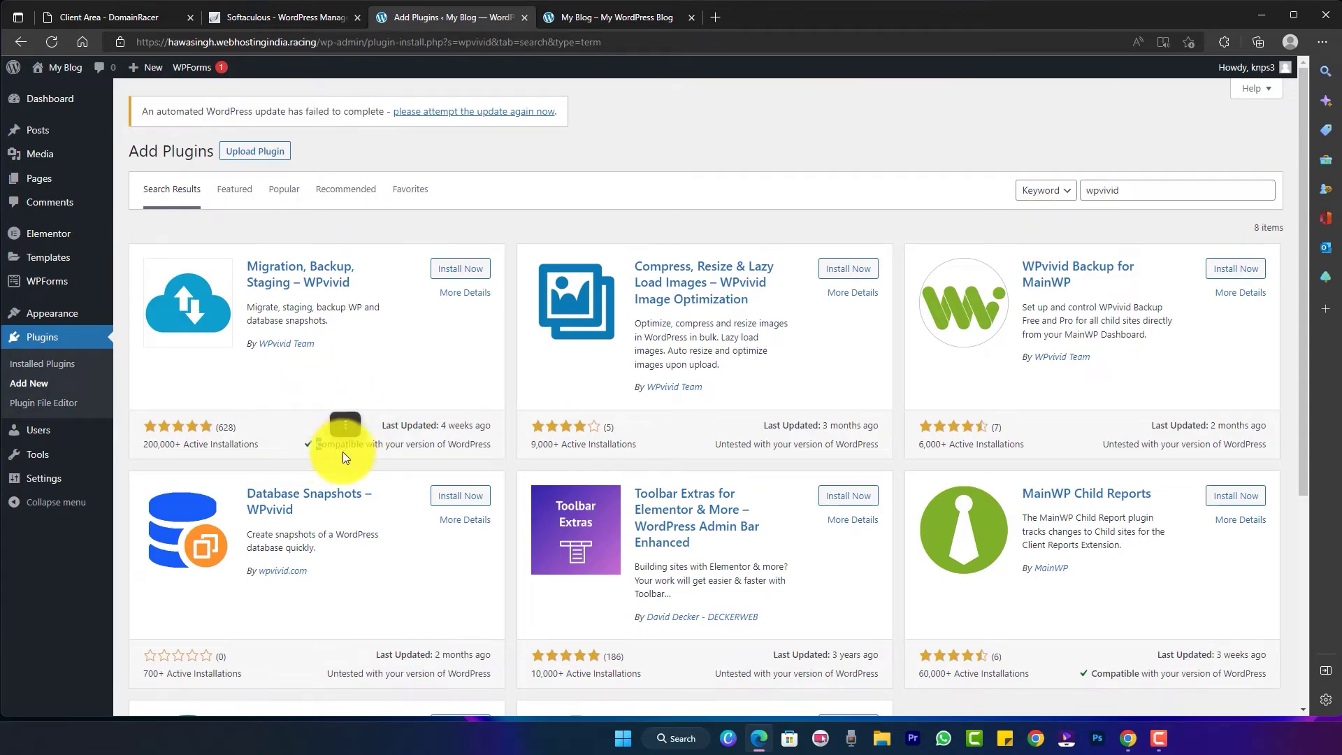
pyautogui.moveTo(315, 445); pyautogui.dragTo(485, 423)
pyautogui.click(496, 371)
pyautogui.click(461, 268)
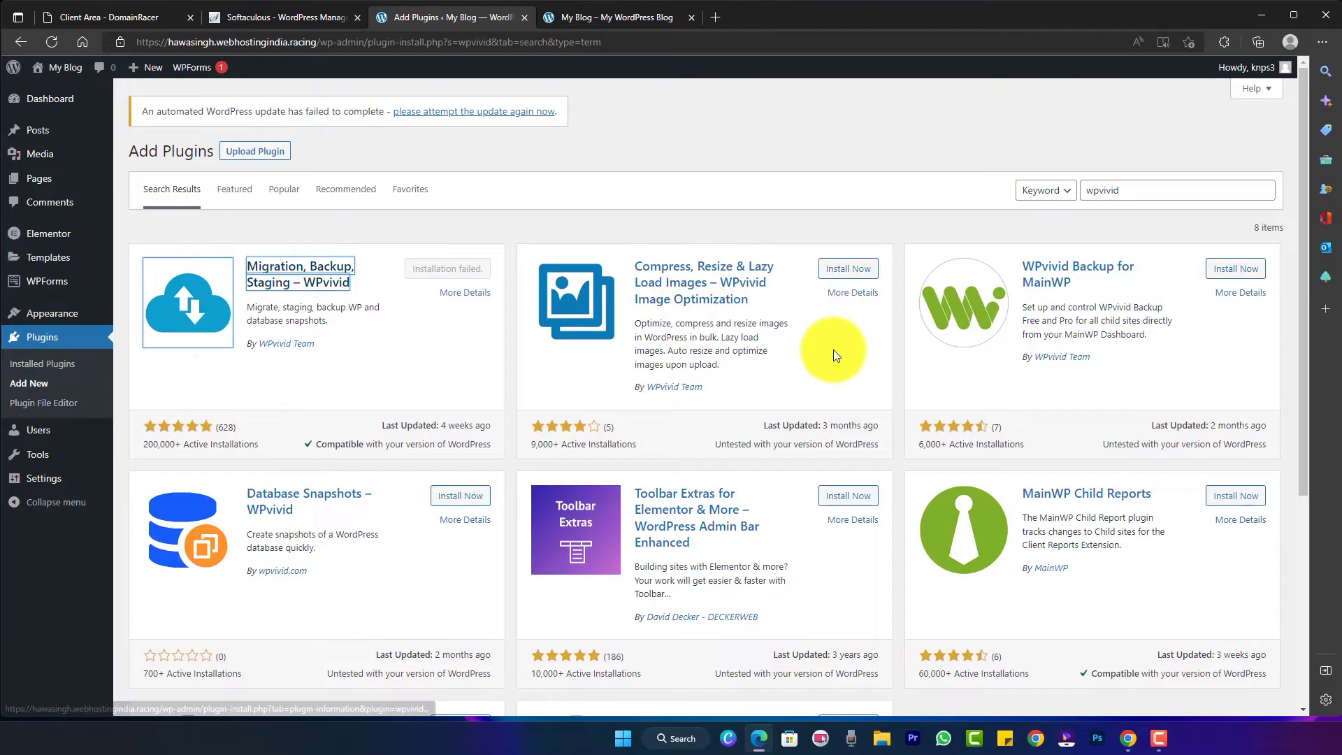
# Step: Install and activate the Backup Migration plugin by Migrate from the search results
pyautogui.scroll(-5, 832, 355)
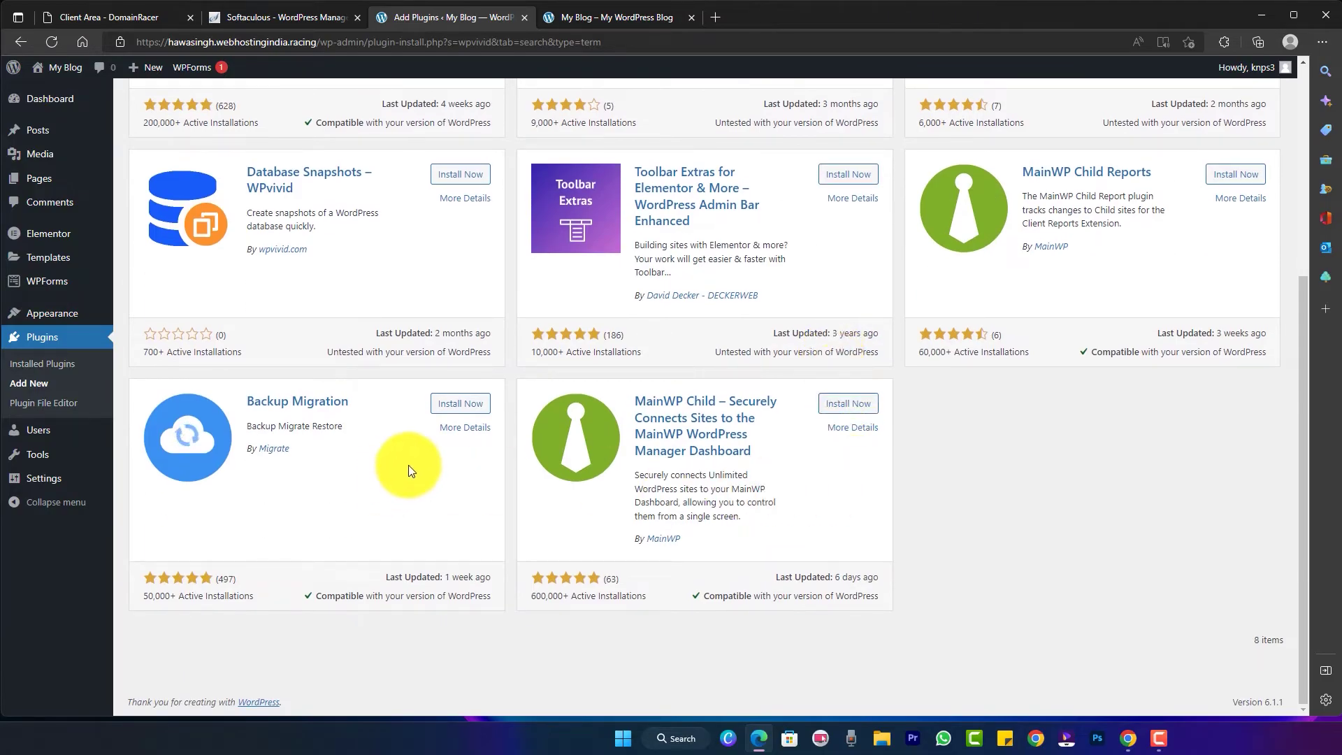
pyautogui.click(465, 408)
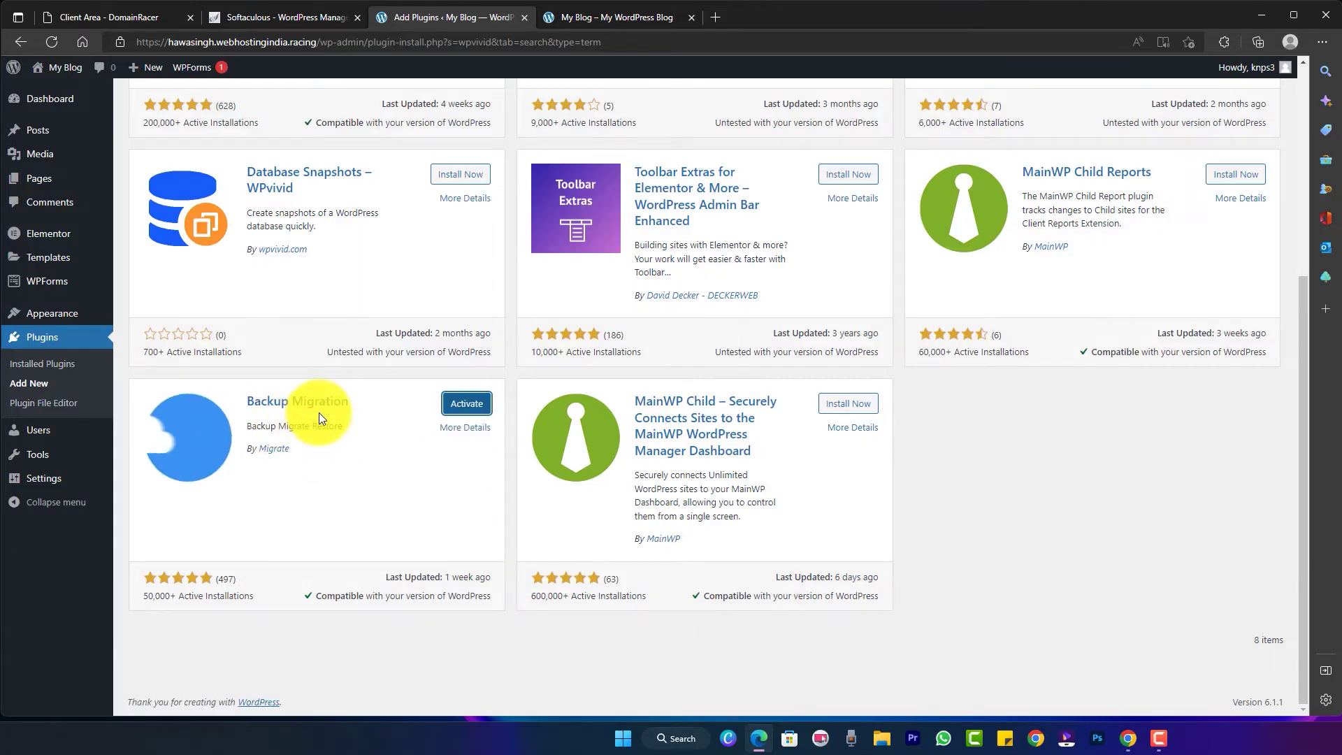
pyautogui.click(467, 405)
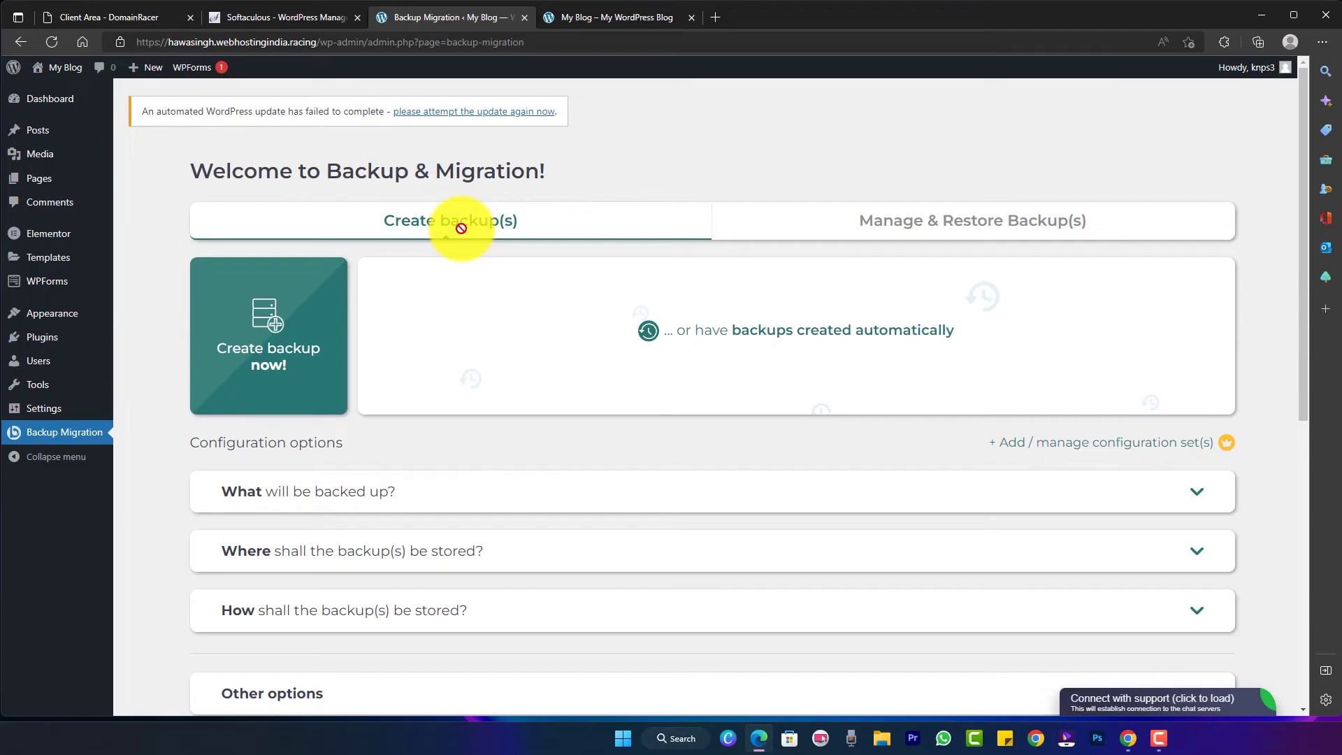
# Step: Look over the restore section of Backup Migration, start creating a site backup and minimize its progress window
pyautogui.click(892, 230)
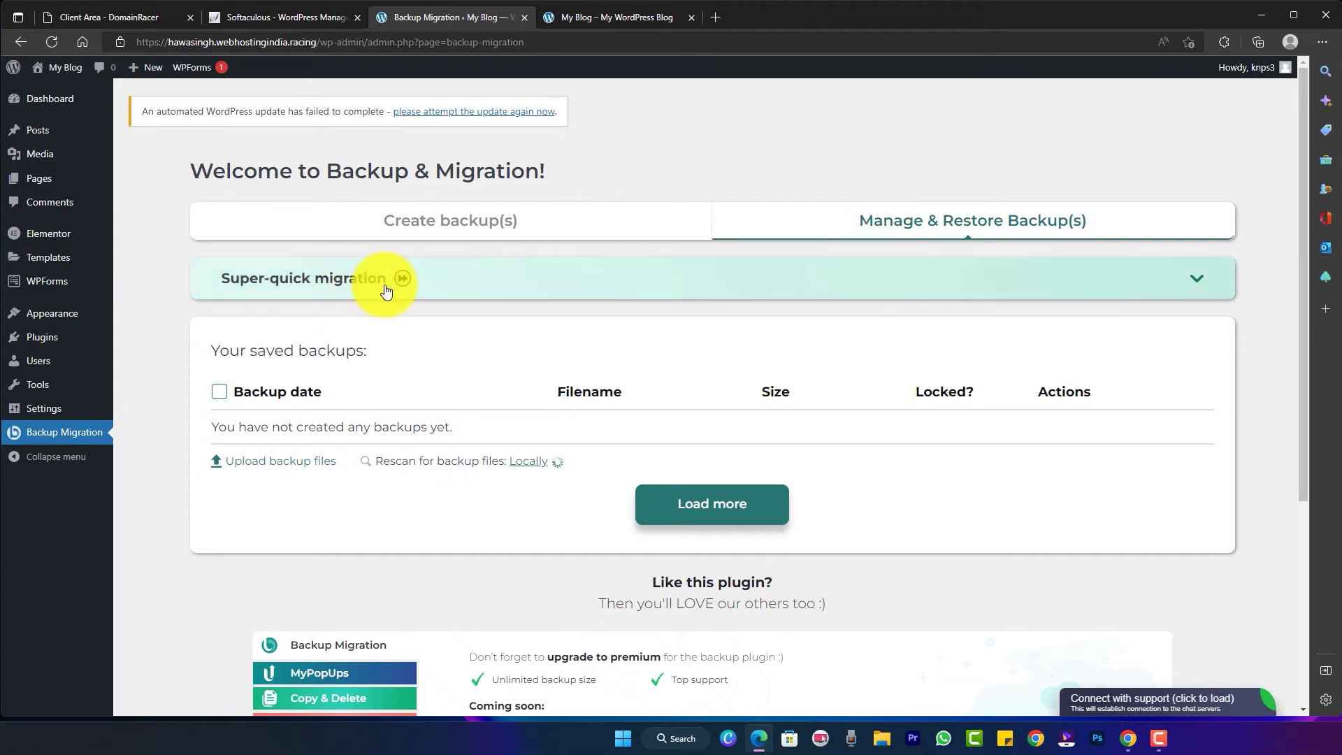
pyautogui.click(474, 228)
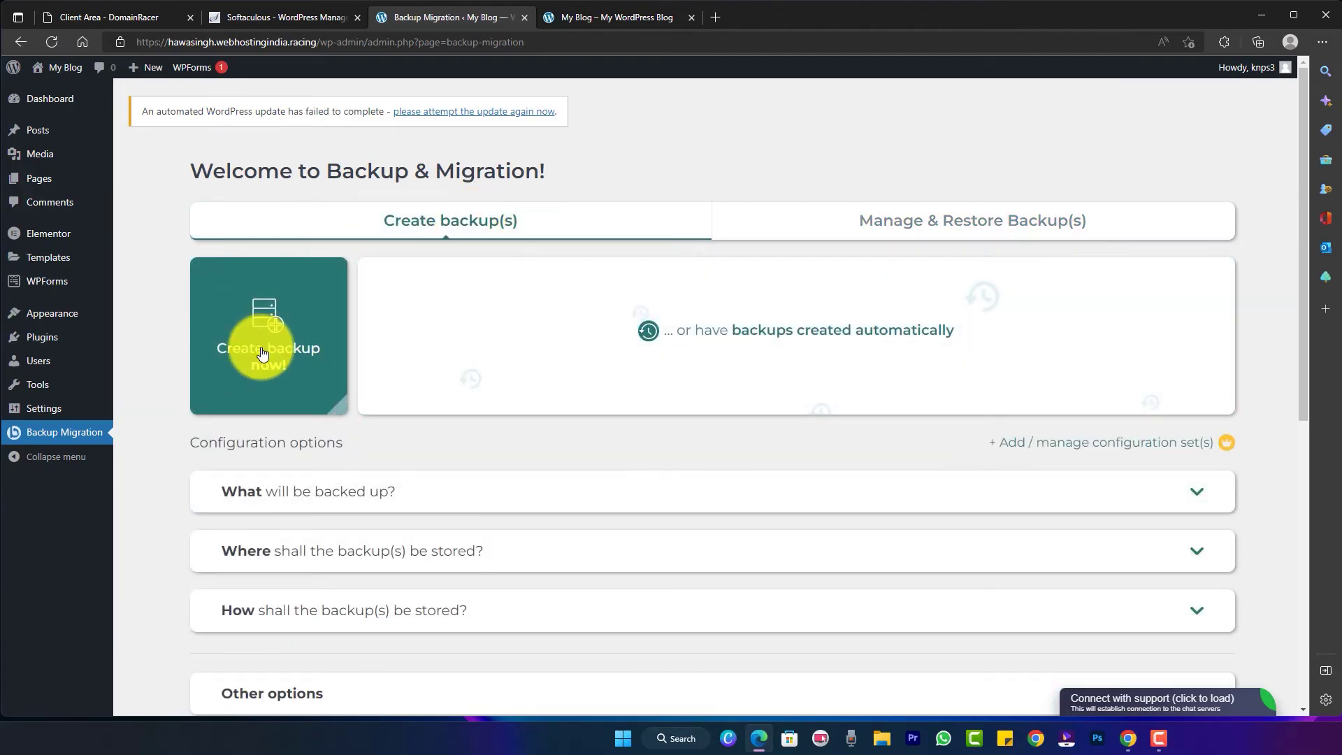
pyautogui.click(262, 353)
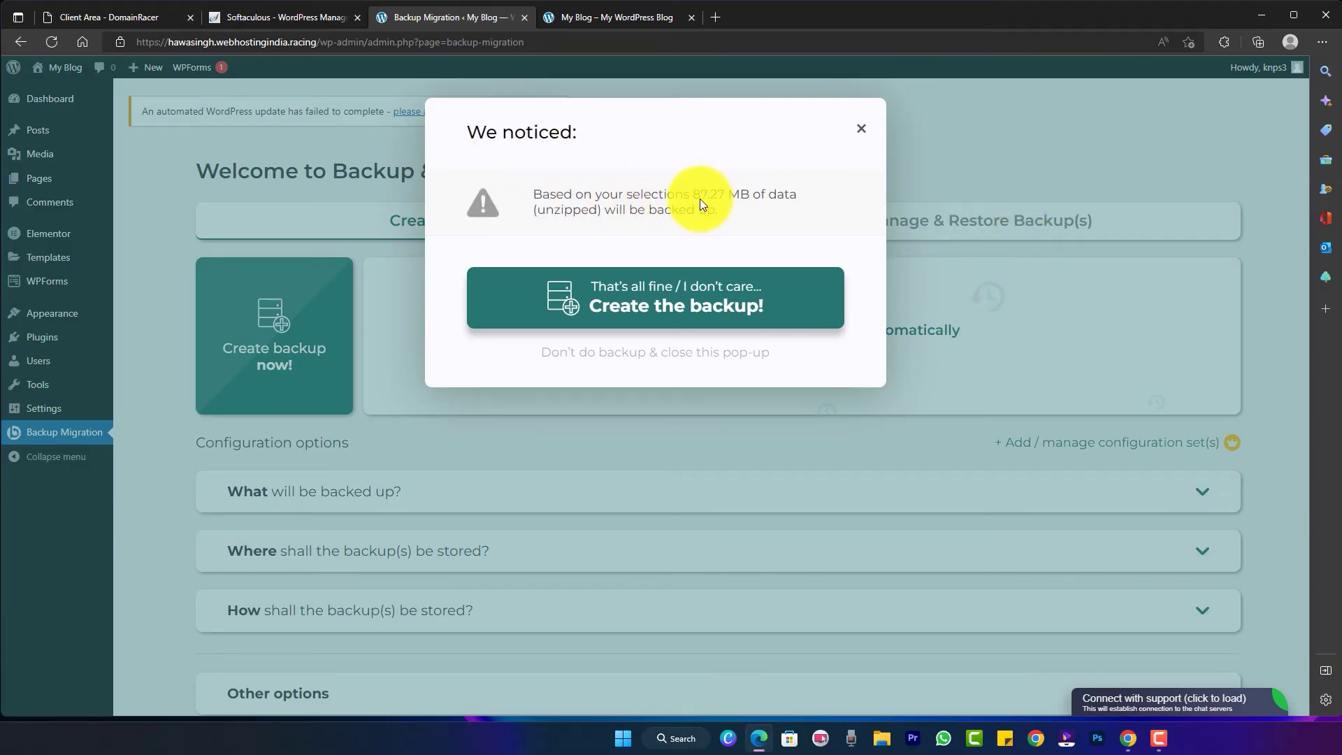
pyautogui.click(607, 308)
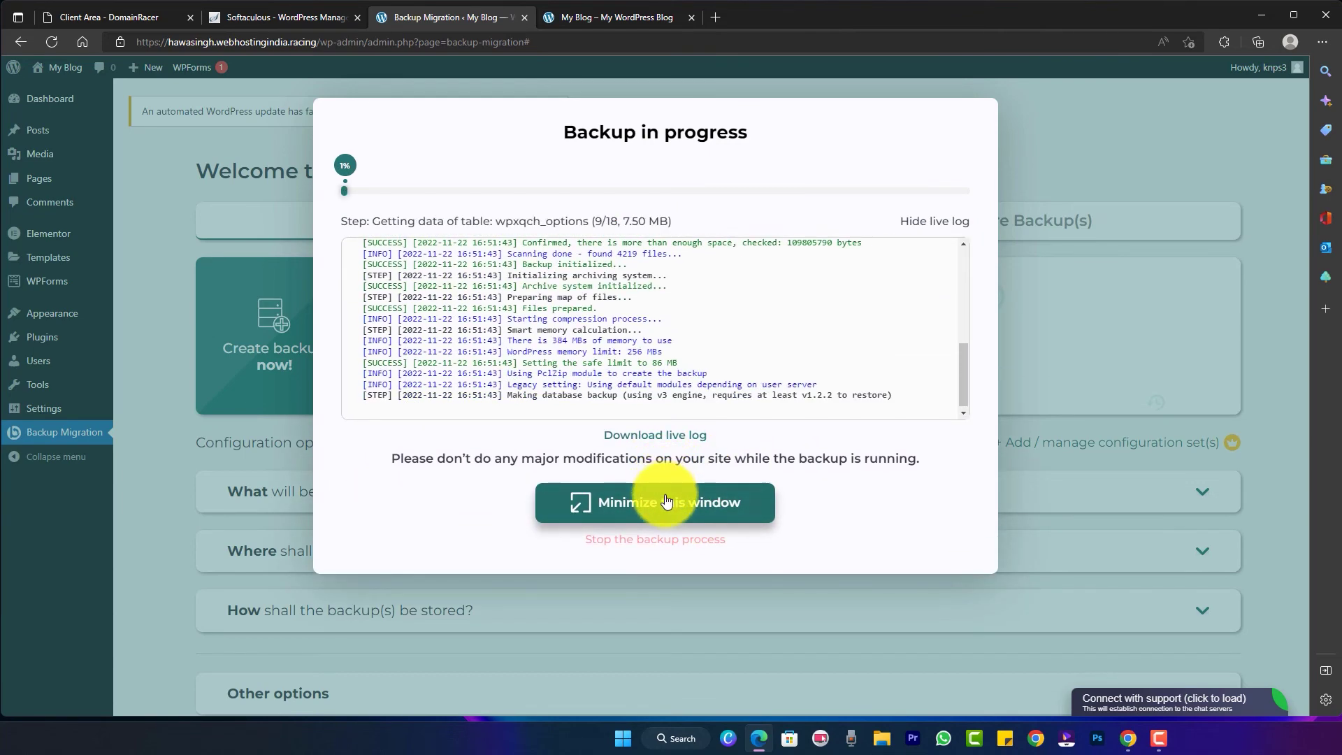
pyautogui.click(668, 508)
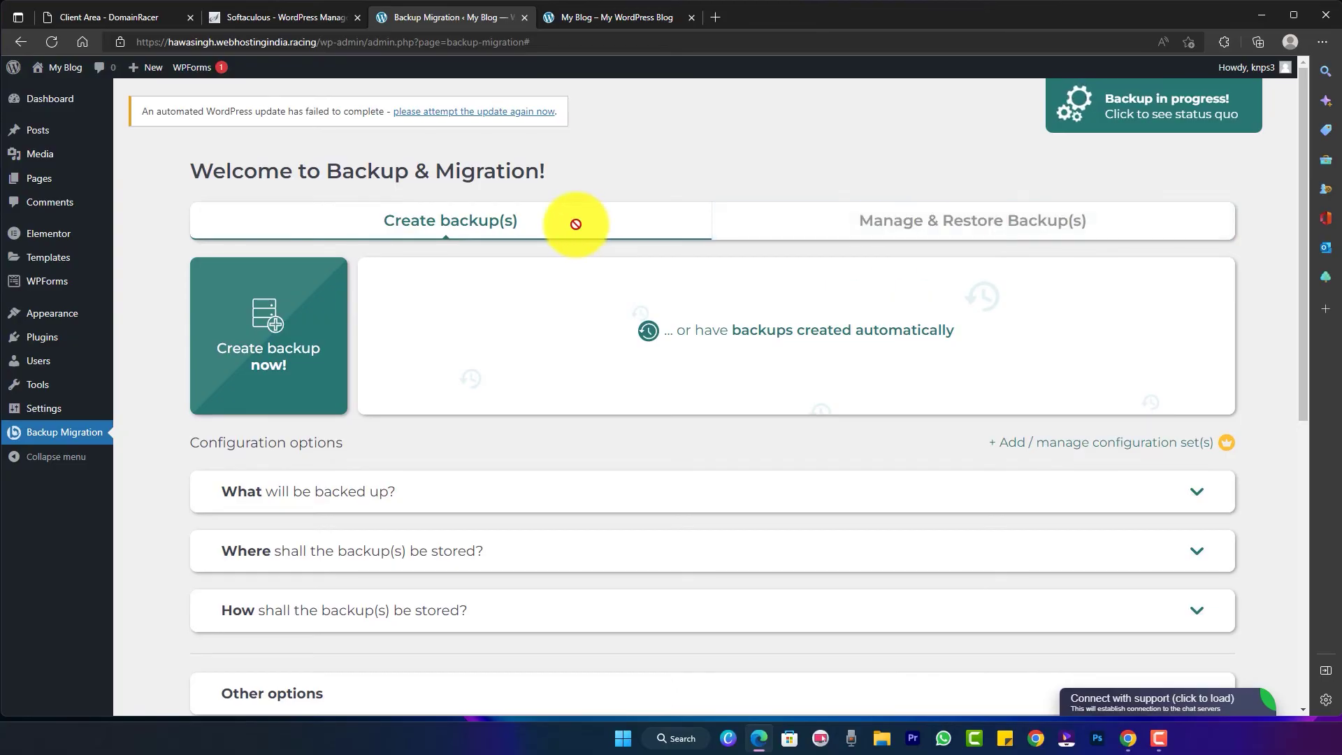
# Step: View the saved backups list in Backup Migration and return to the installation in Softaculous WordPress Manager
pyautogui.click(859, 220)
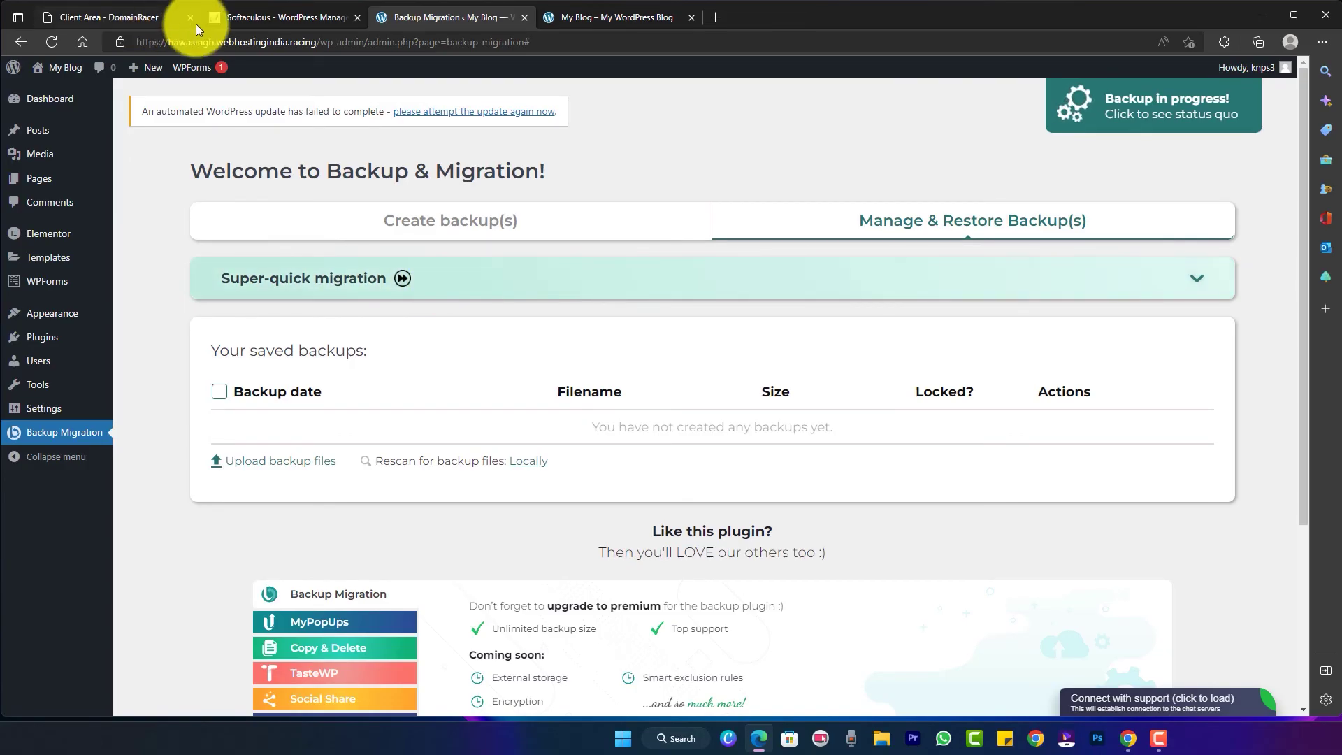
pyautogui.click(234, 25)
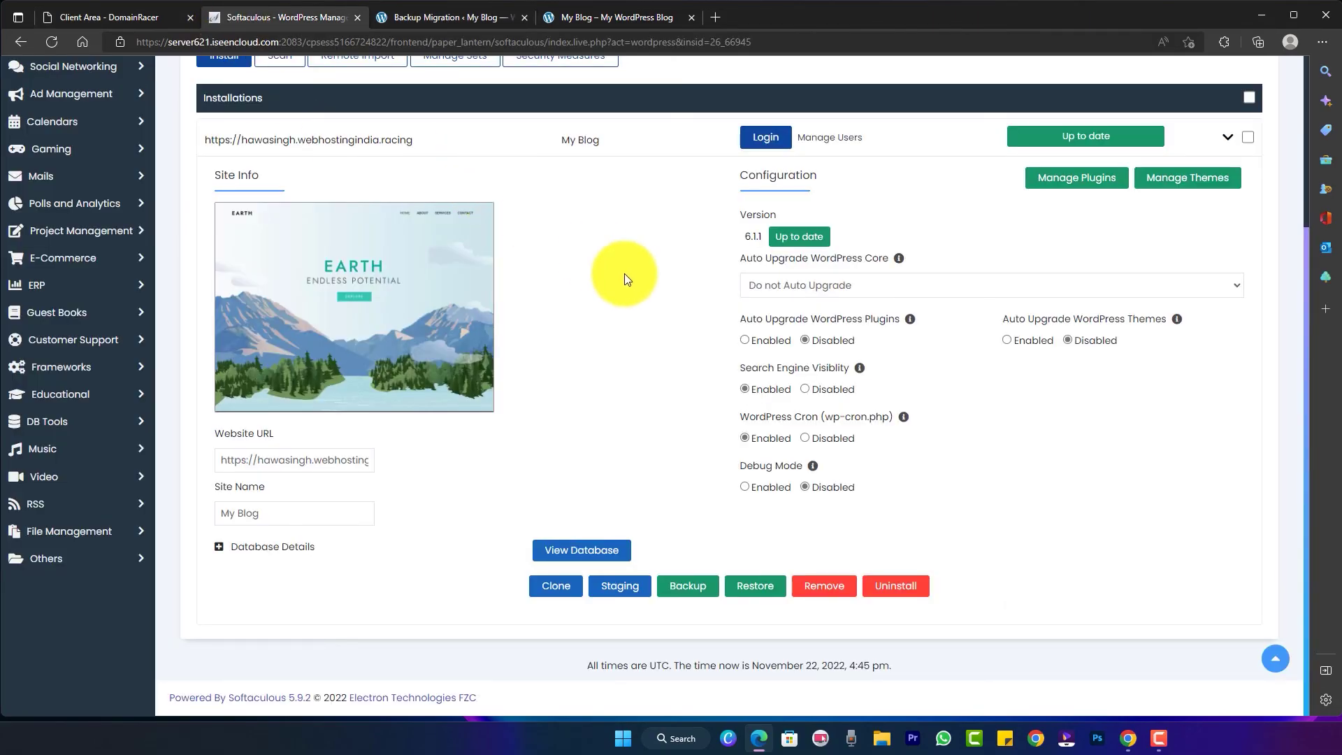